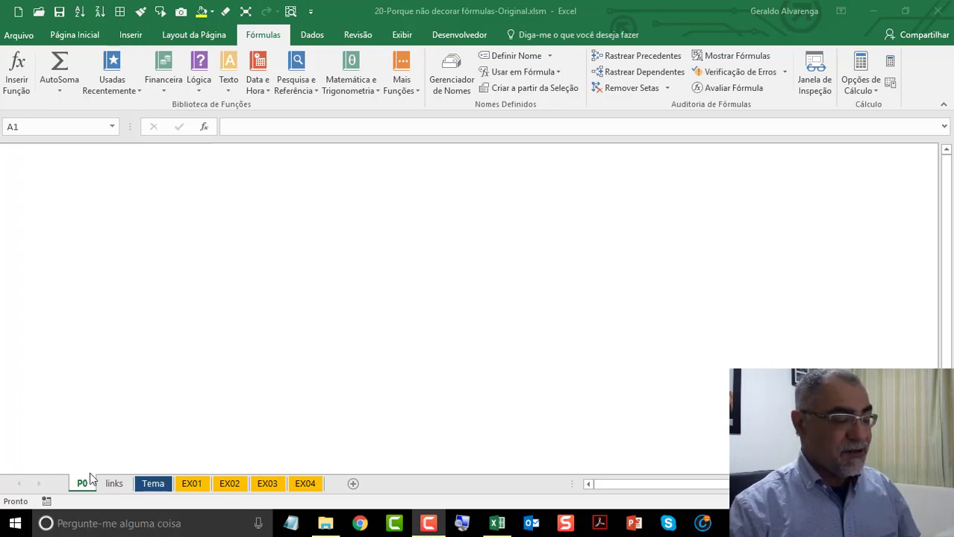
Step: Look through the links sheet and the Tema sheet
left_click(124, 484)
left_click(124, 484)
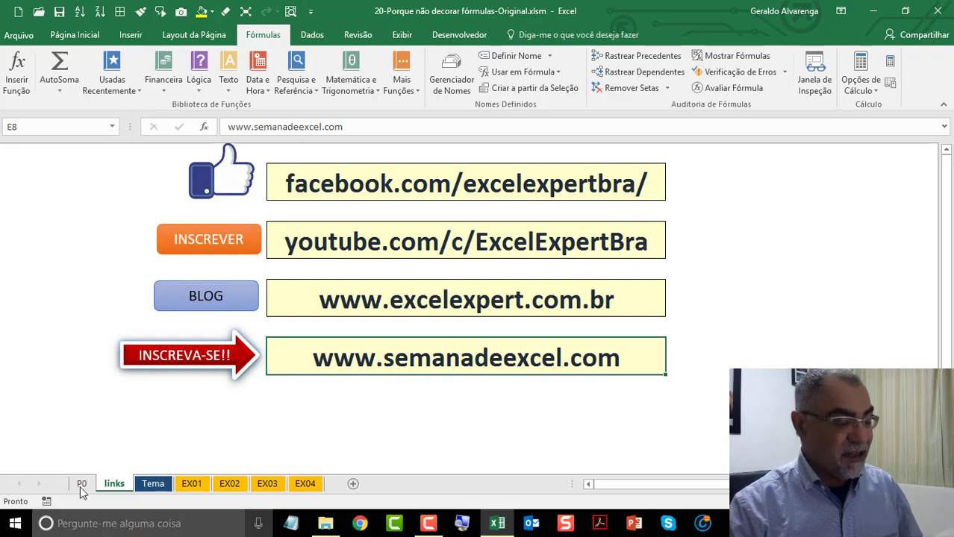
left_click(159, 485)
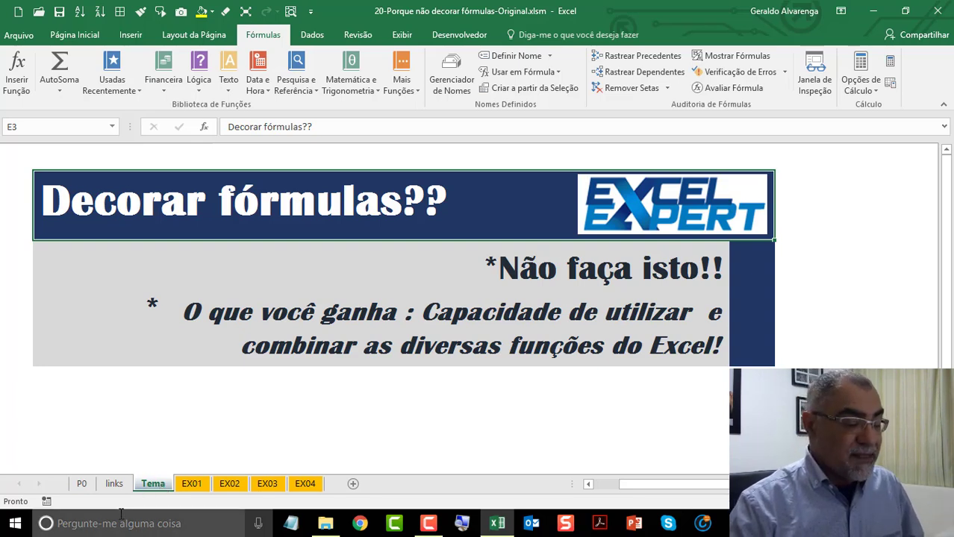
Step: Go to the EX01 sheet and examine the existing SE formula in Resultado cell E5
left_click(192, 485)
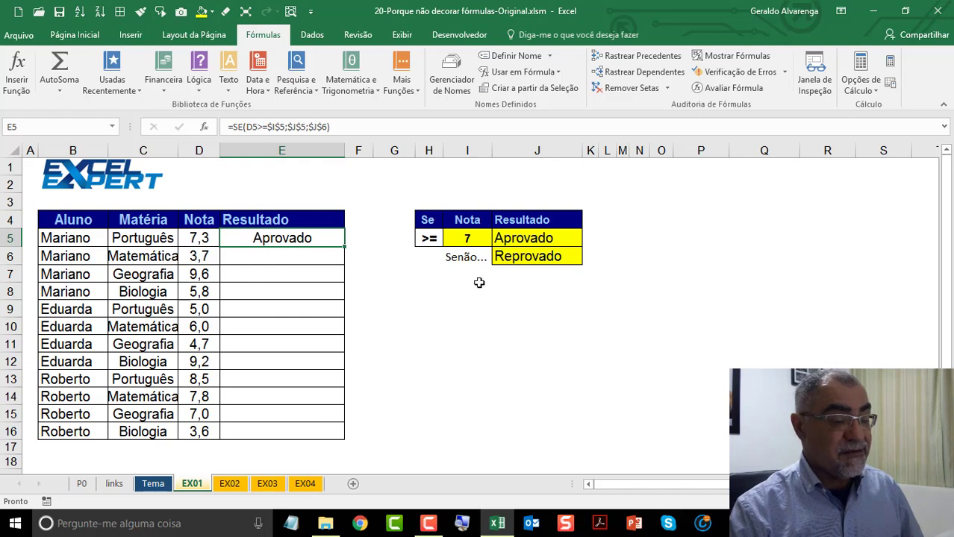
left_click_drag(479, 283, 49, 218)
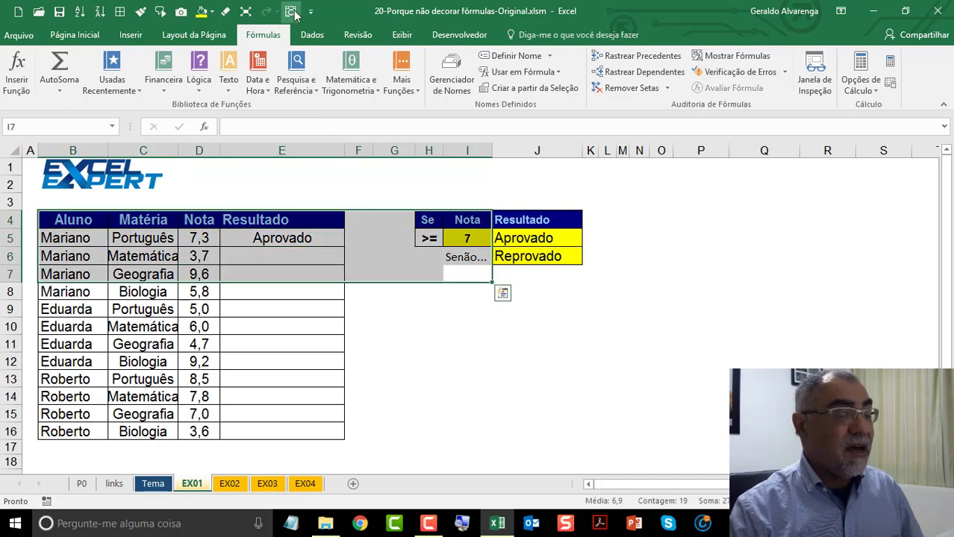
left_click(291, 12)
left_click(484, 332)
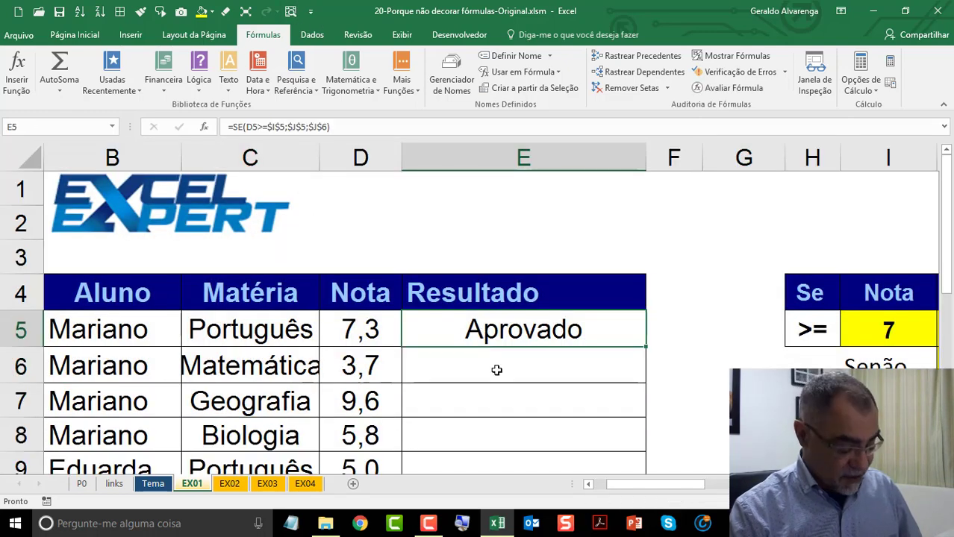
key("F2")
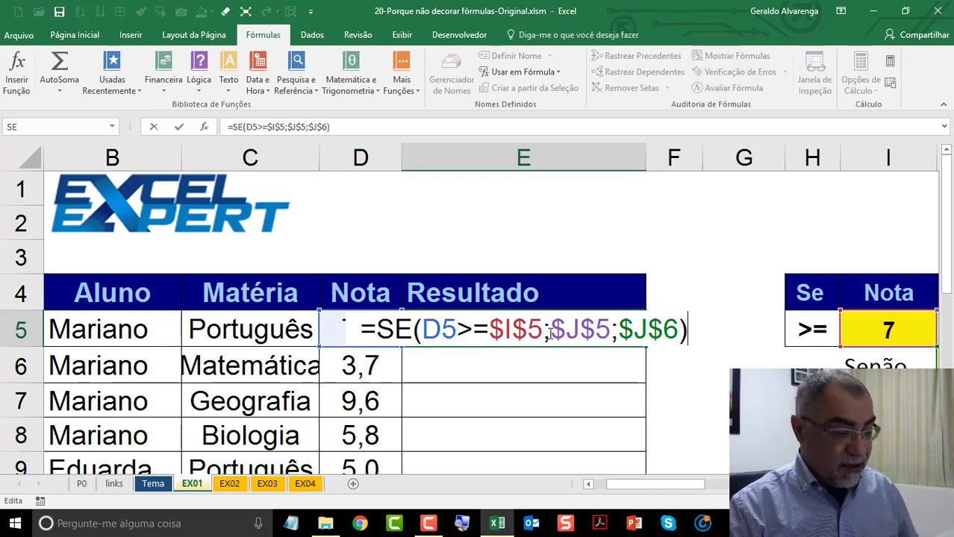
key("ctrl+Return")
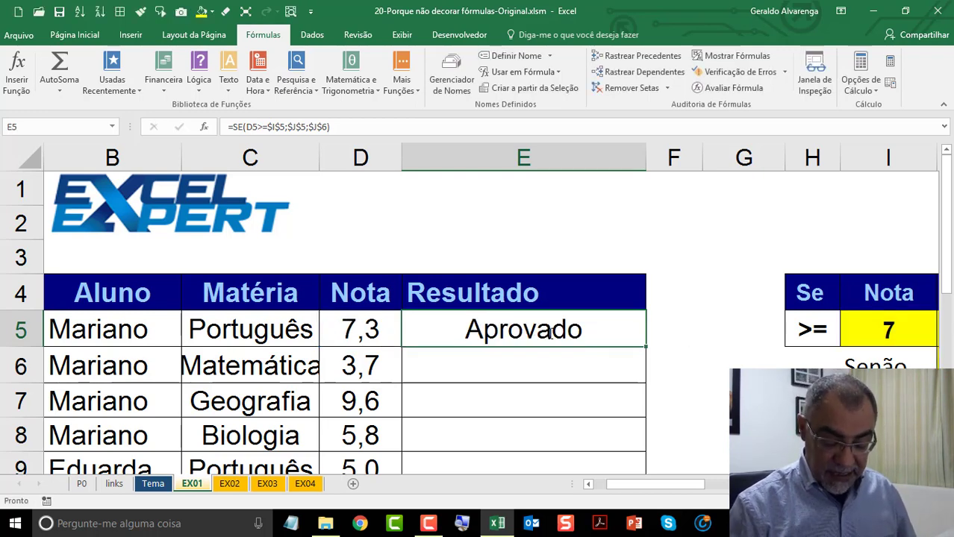
Step: Clear cell E5 and begin a new SE function there with the logical test D5>=$I$5
key("Delete")
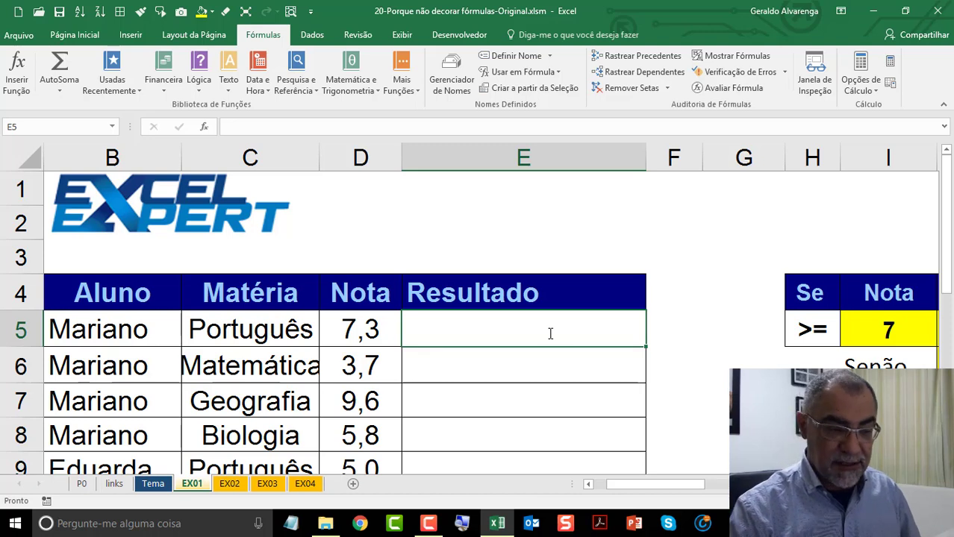
left_click(200, 75)
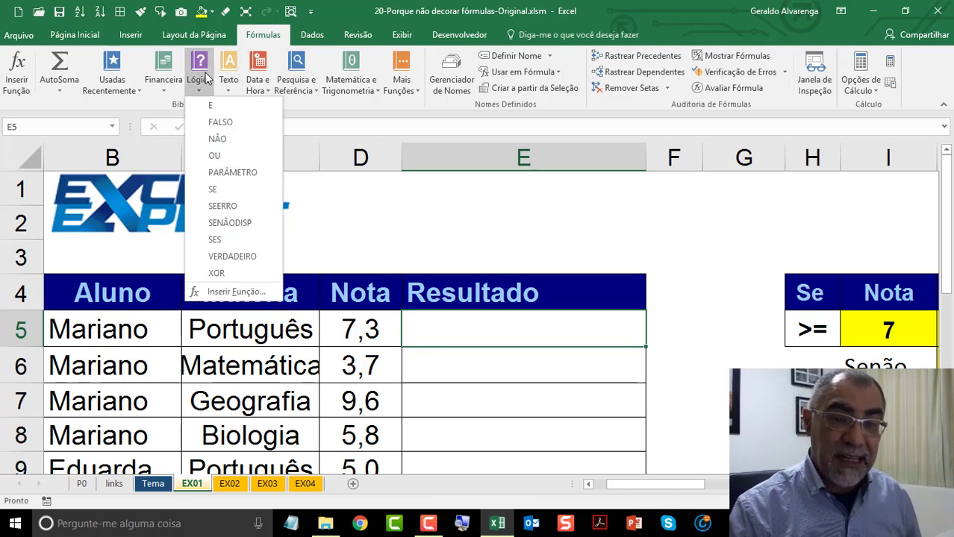
left_click(213, 190)
left_click_drag(366, 279, 370, 170)
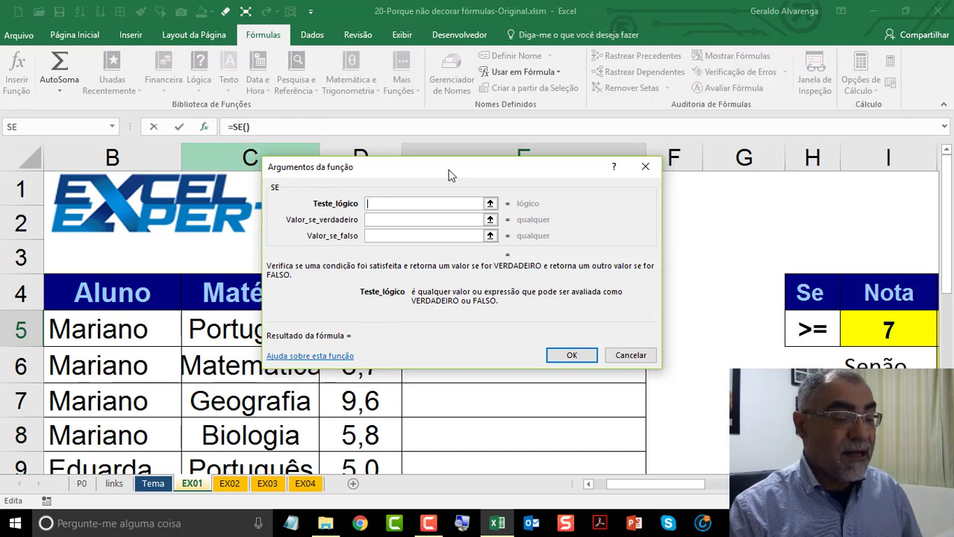
left_click_drag(450, 175, 478, 103)
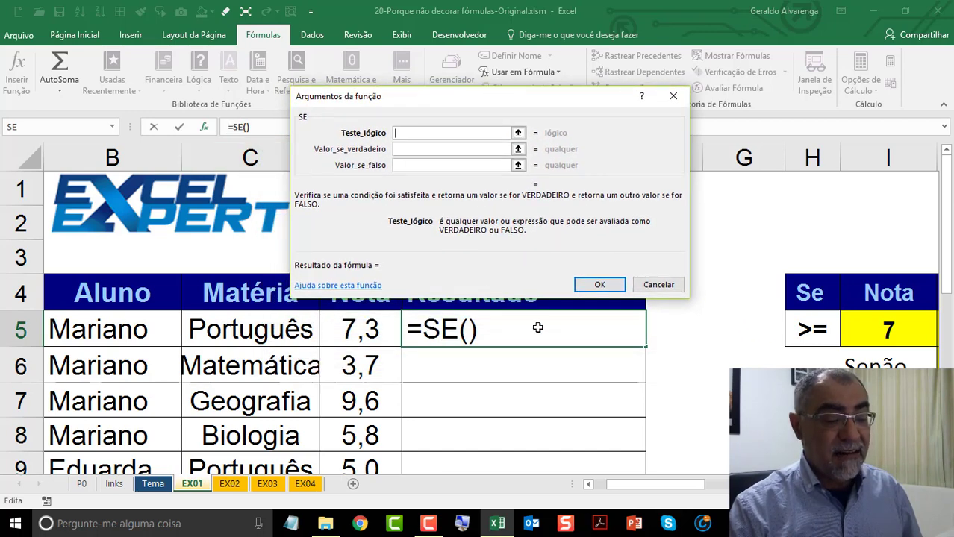
left_click(362, 329)
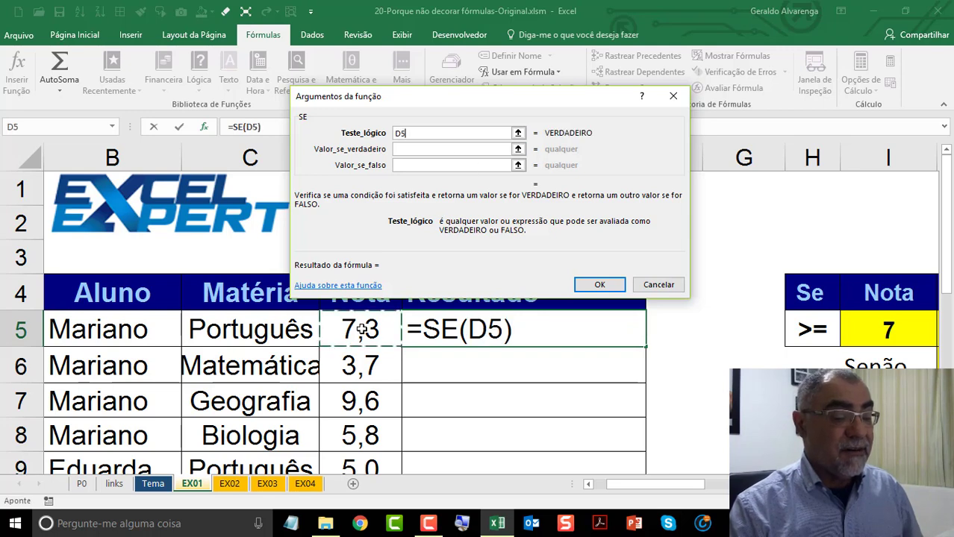
type(">=")
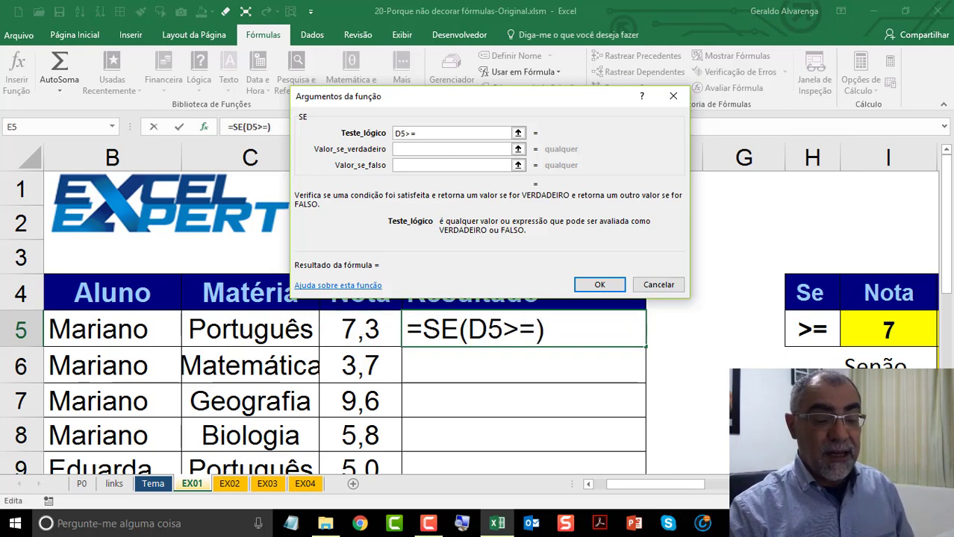
left_click(871, 333)
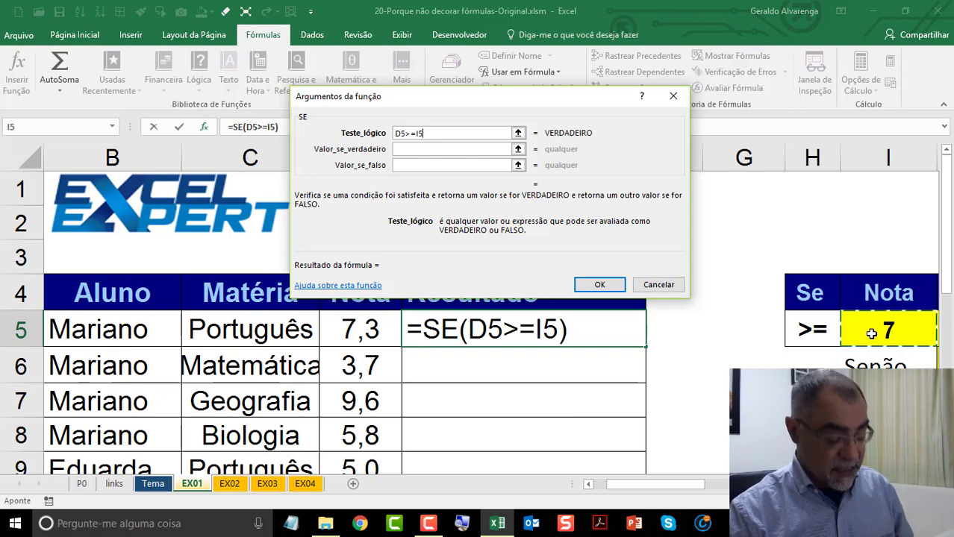
key("F4")
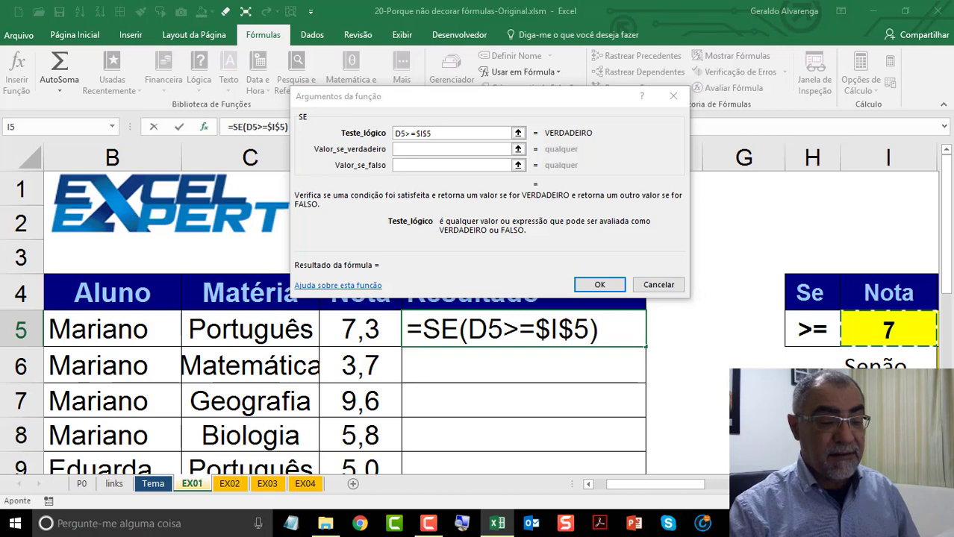
Step: Complete the SE function in E5 with $J$5 as the value if true and $J$6 as the value if false
left_click(437, 149)
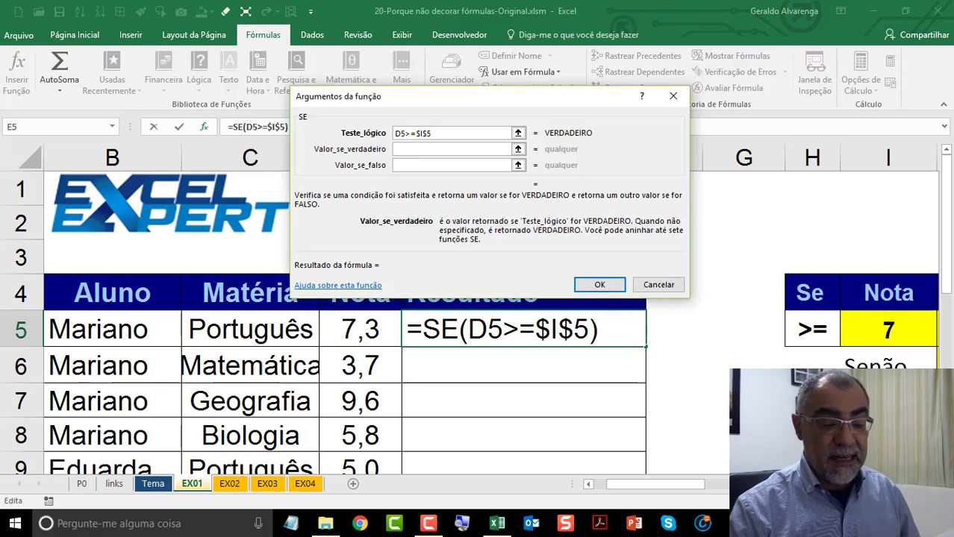
scroll(343, 388, "right", 1)
left_click(887, 329)
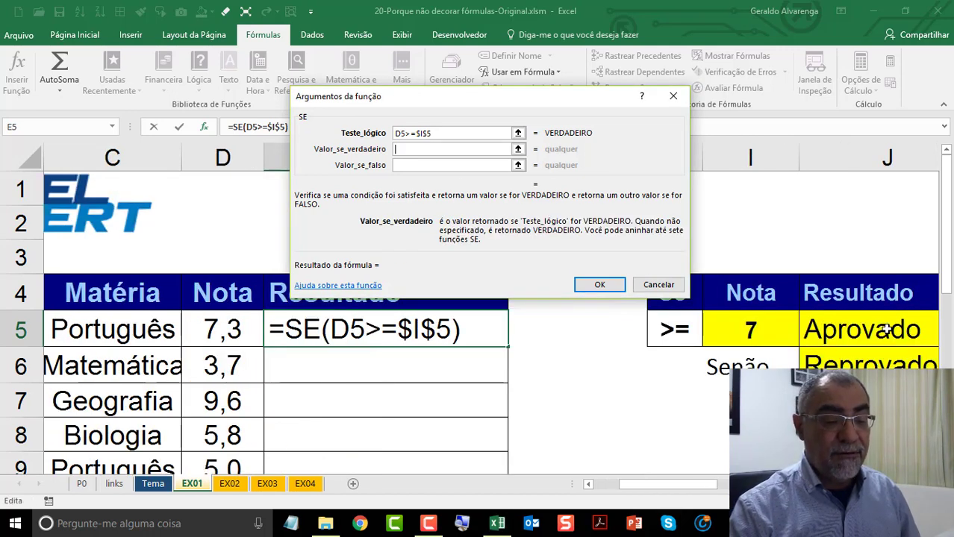
key("F4")
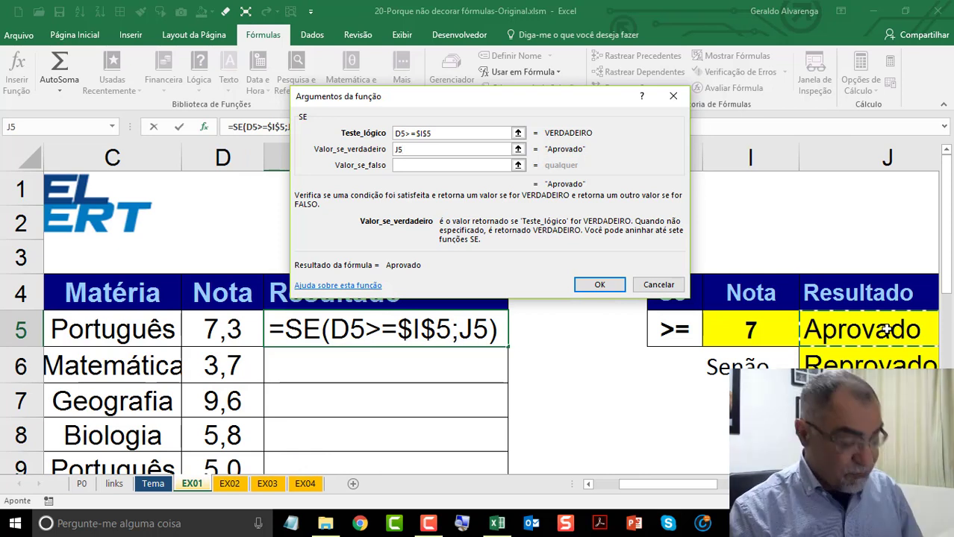
left_click(425, 166)
left_click(851, 365)
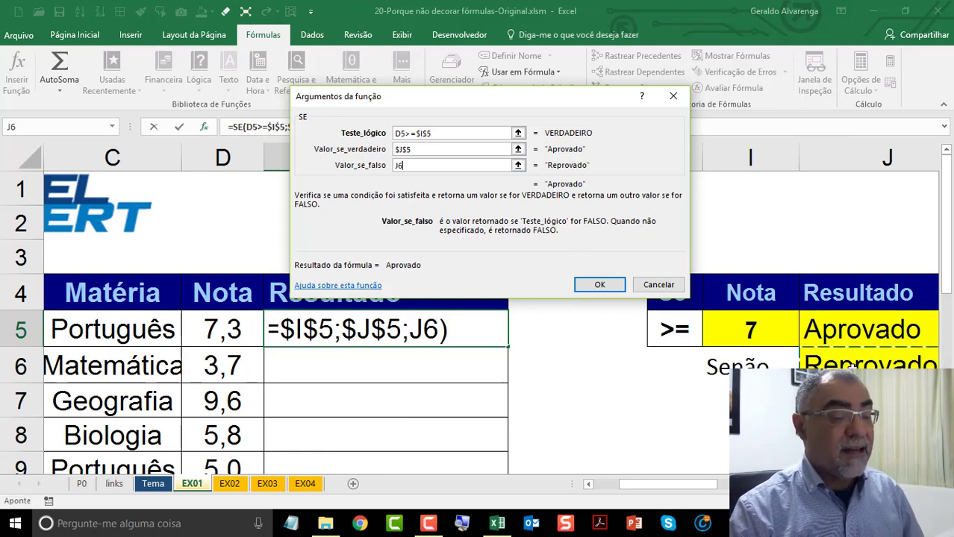
key("F4")
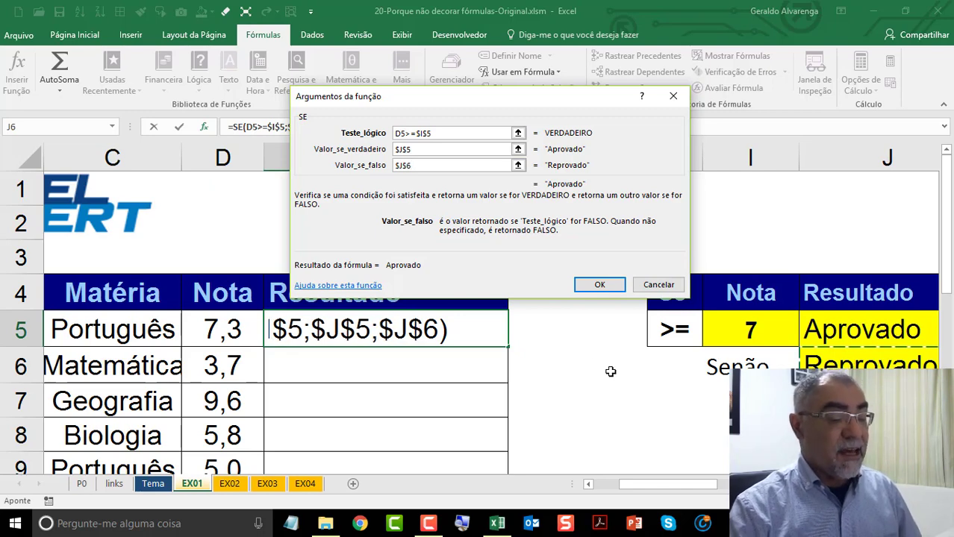
left_click_drag(501, 100, 425, 150)
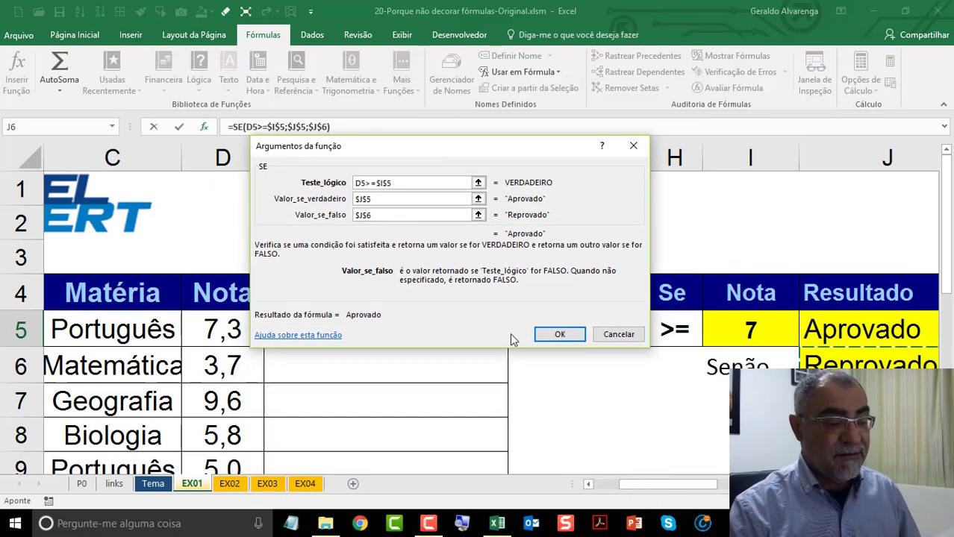
left_click(552, 335)
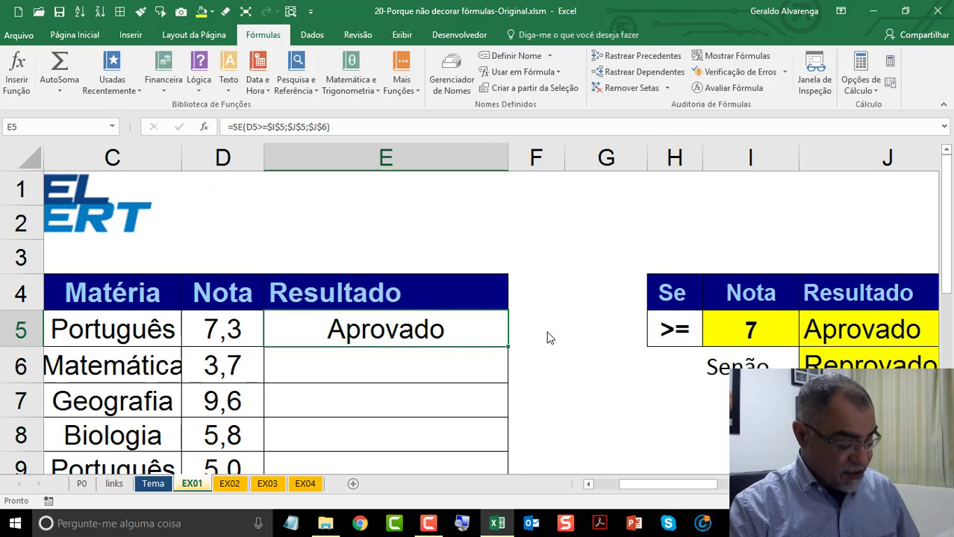
Step: Review the finished SE formula in E5 and fill it down the rest of the Resultado column
key("F2")
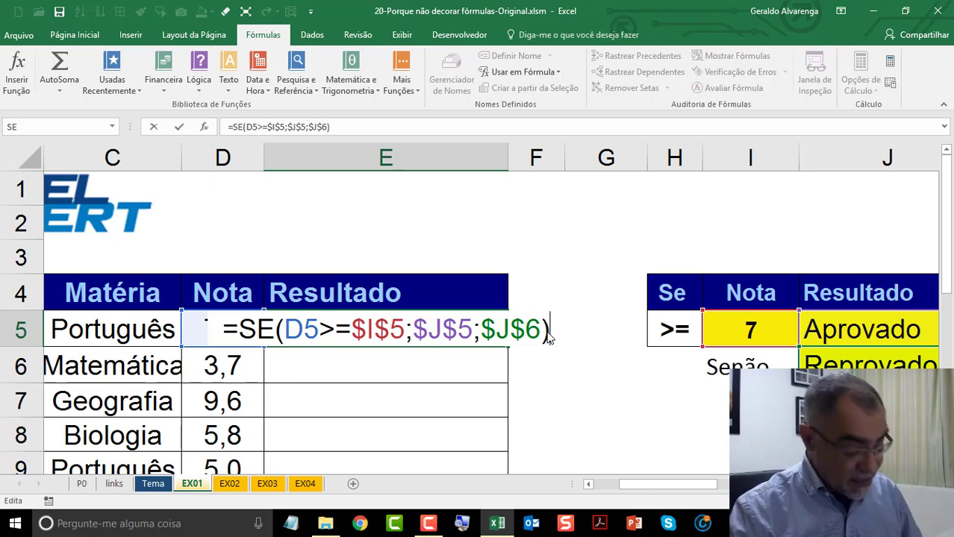
key("Escape")
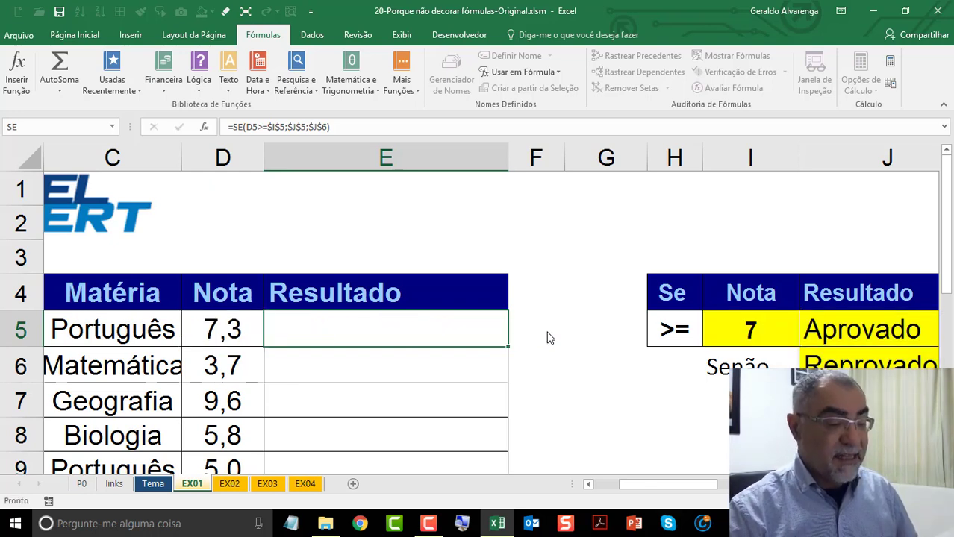
key("ctrl+Return")
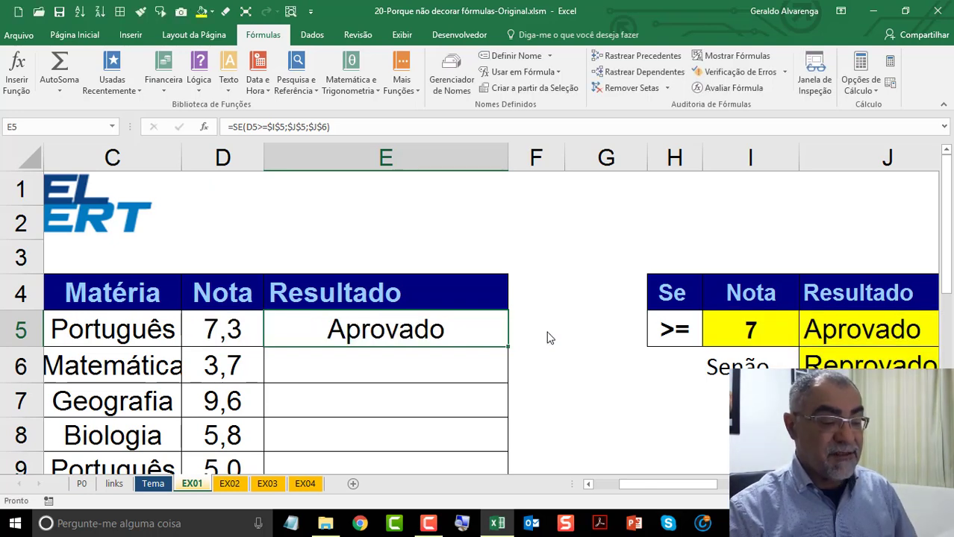
double_click(506, 344)
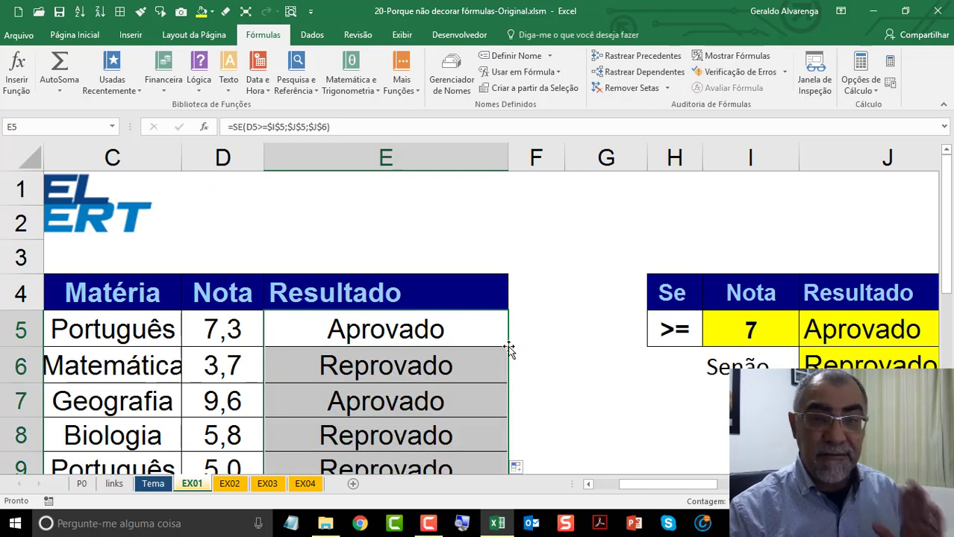
Step: On the EX02 sheet, examine the PROCV formula in E3 and trace its precedents, removing the arrows when done
left_click(233, 483)
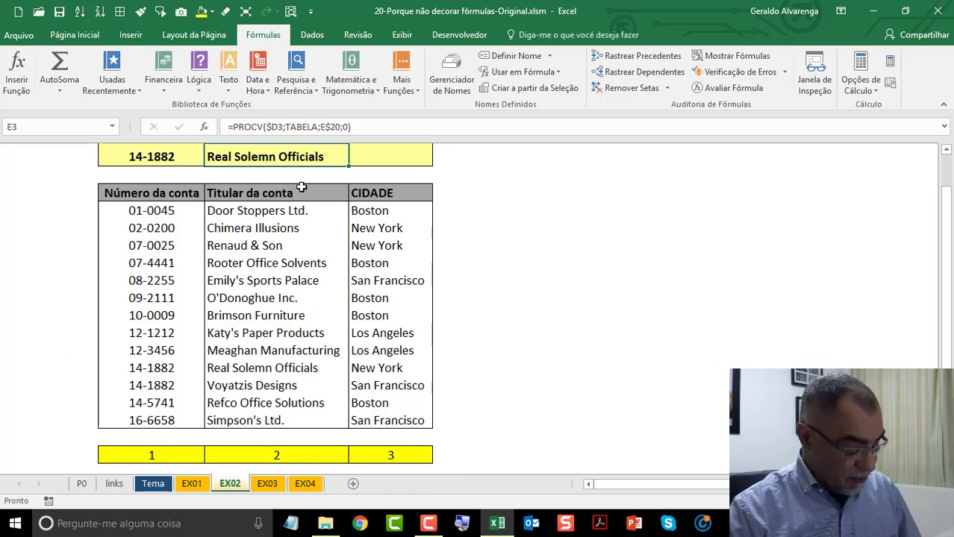
key("F2")
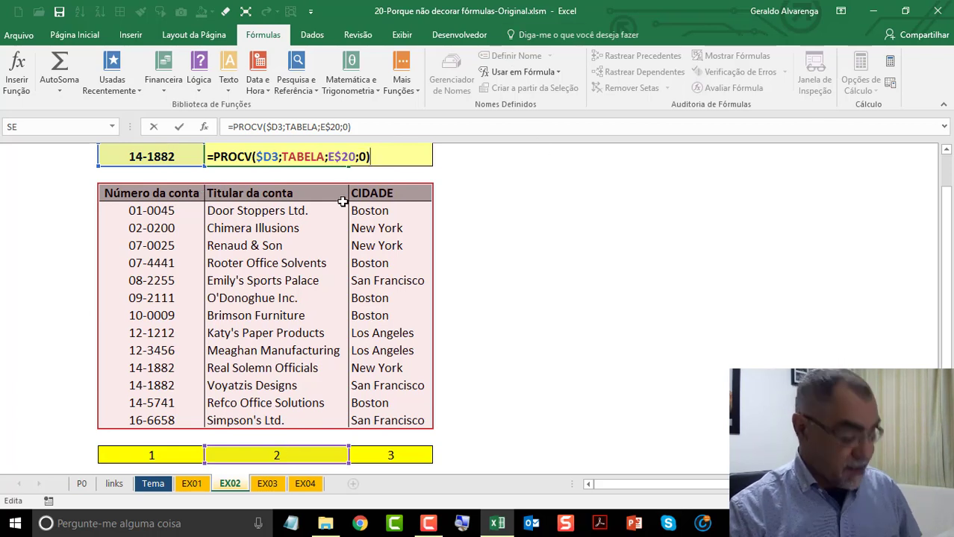
key("ctrl+Return")
left_click(640, 57)
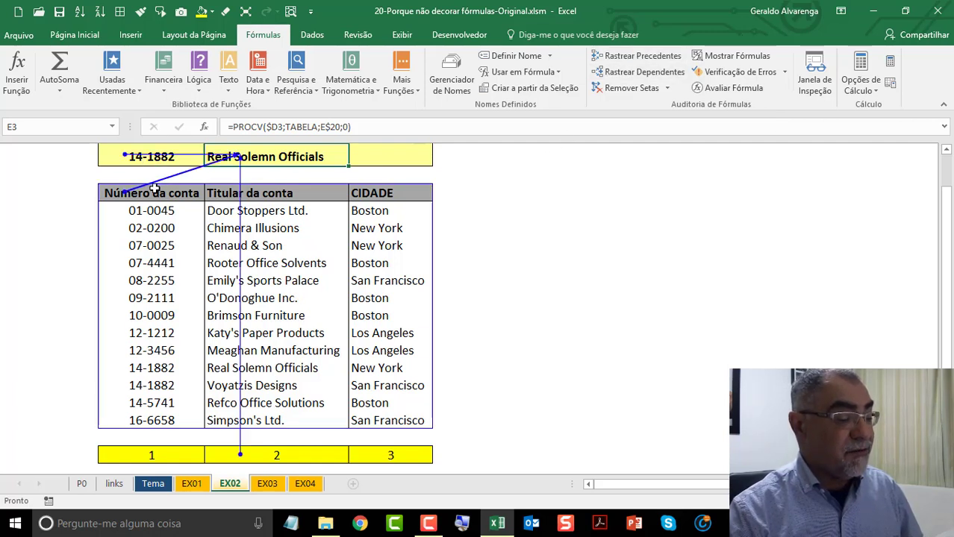
left_click(627, 88)
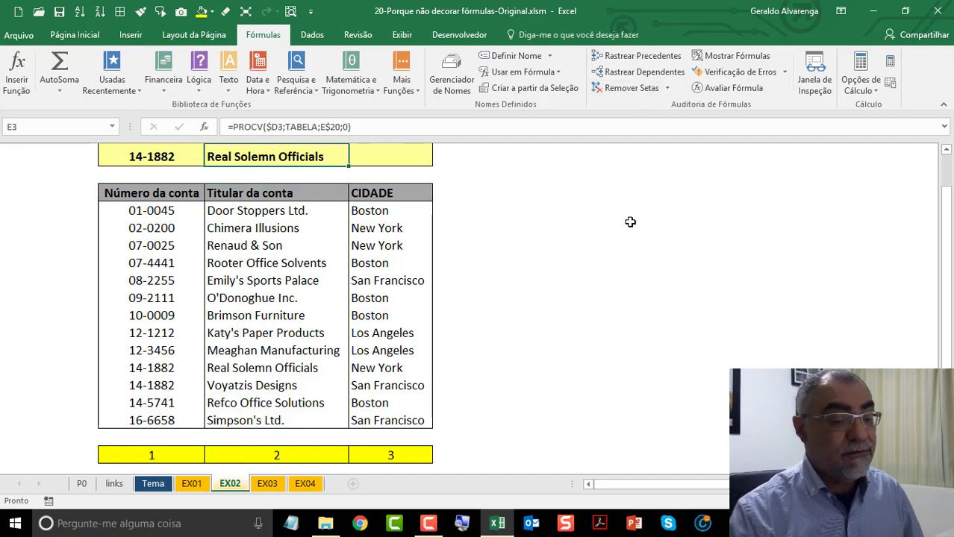
Step: Clear the existing PROCV formula from cell E3 on the EX02 sheet
left_click_drag(513, 245, 192, 68)
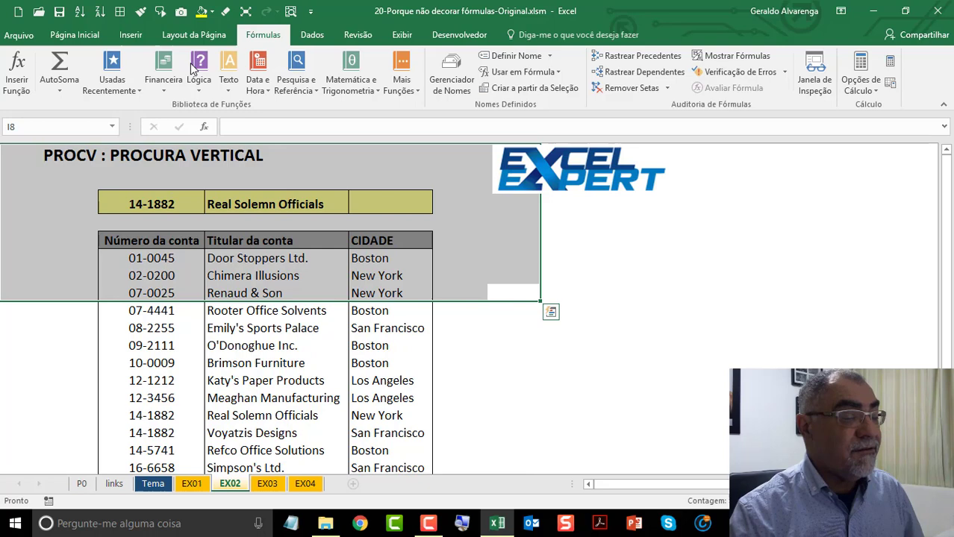
left_click(291, 11)
left_click(432, 257)
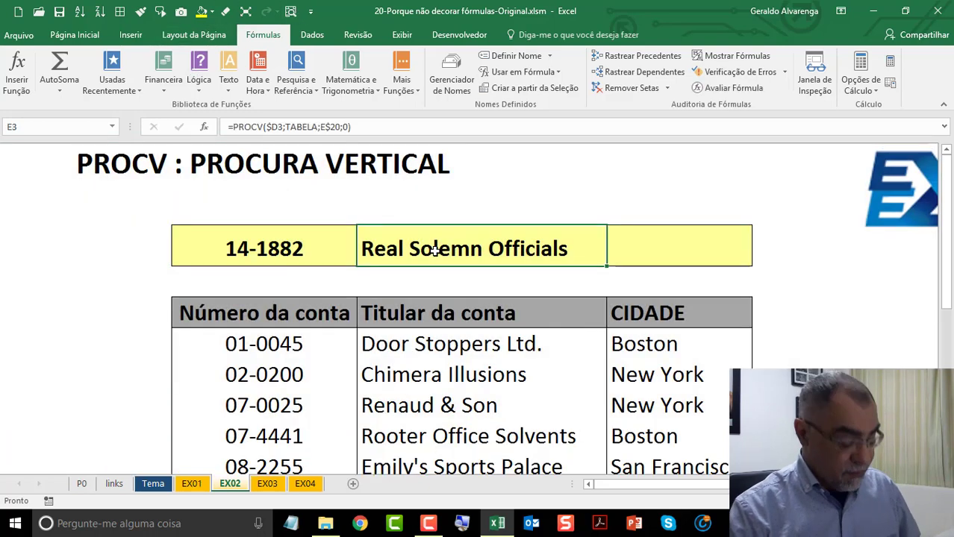
key("Delete")
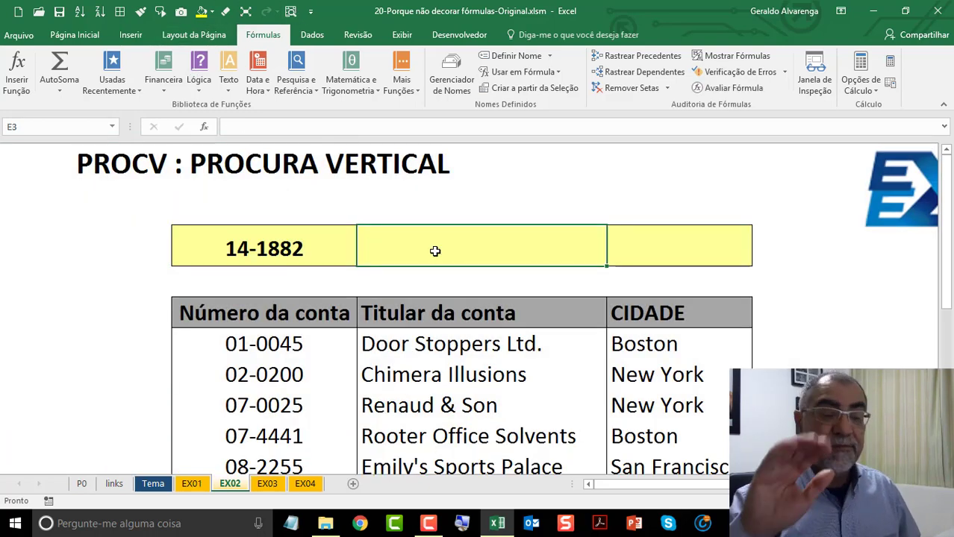
Step: Begin a new PROCV function in E3 with $D$3 as the absolute lookup value
left_click(312, 83)
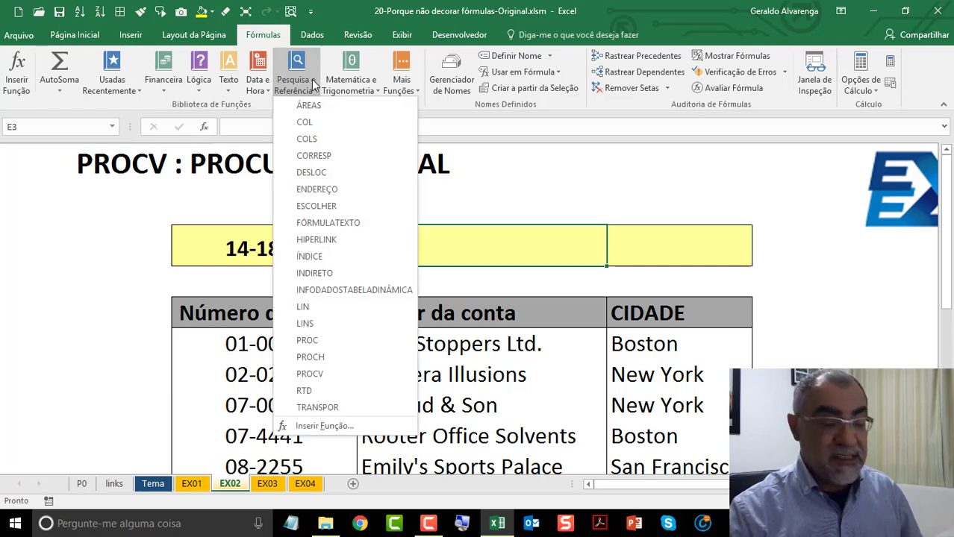
left_click(348, 374)
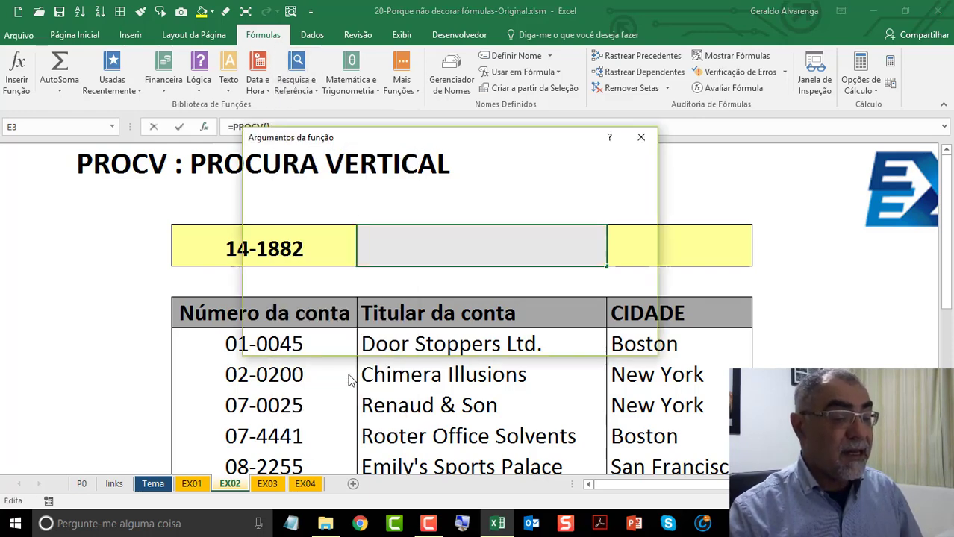
left_click_drag(447, 138, 645, 19)
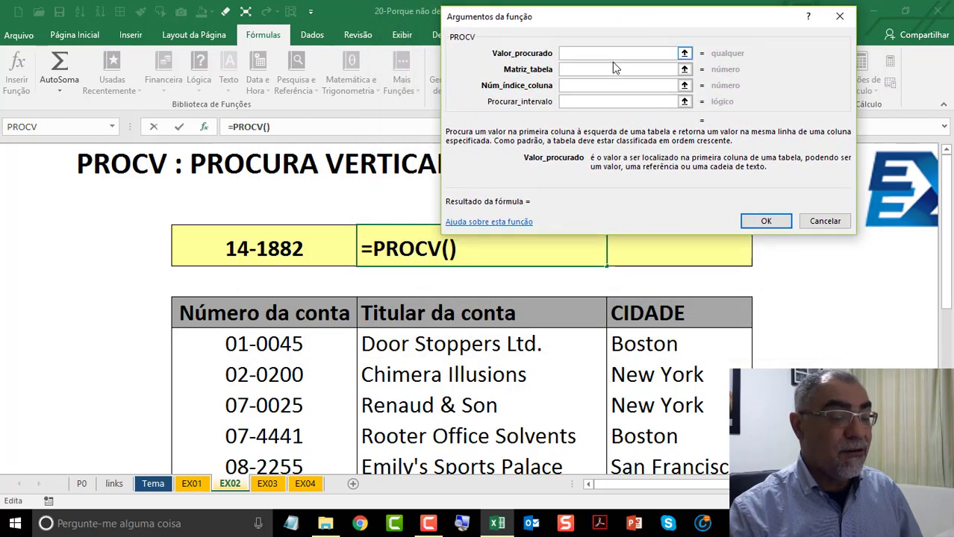
left_click(284, 249)
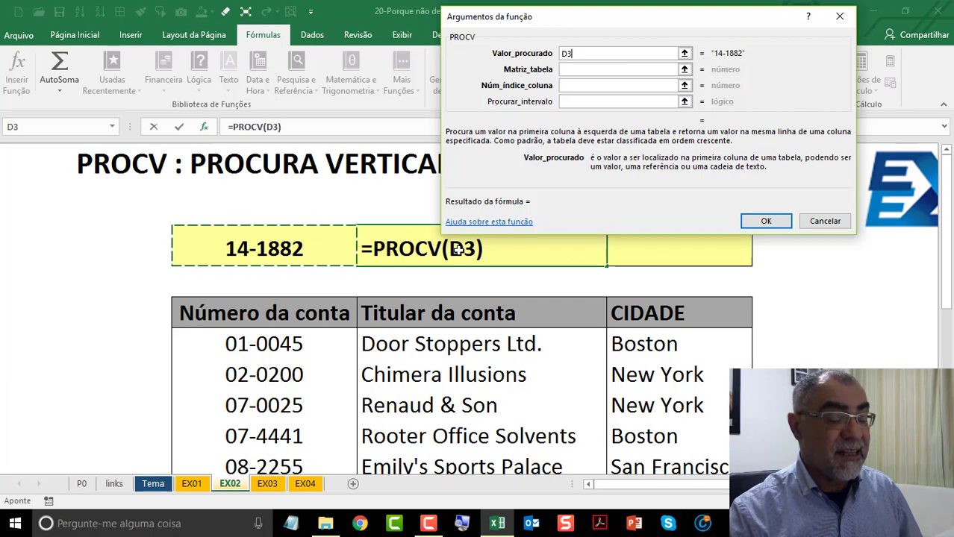
key("F4")
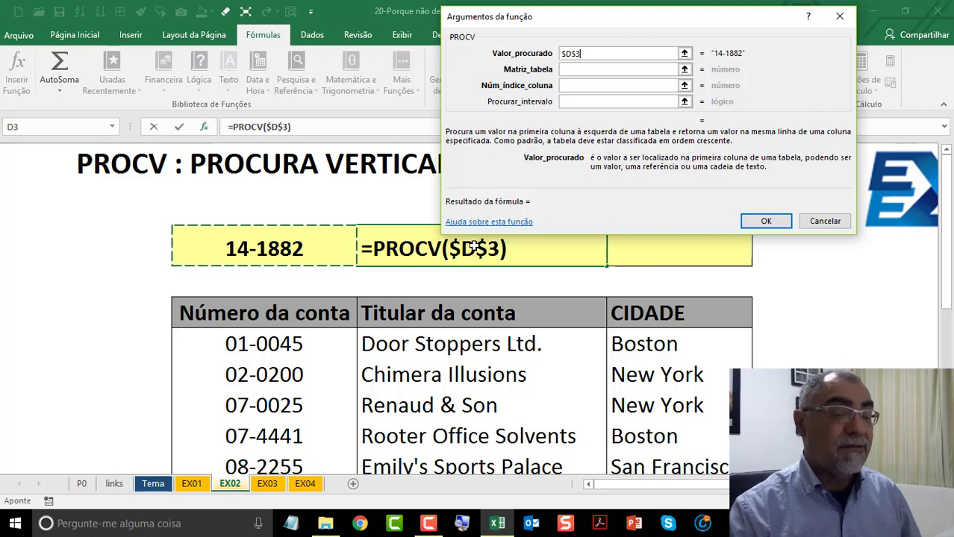
Step: Set the PROCV function's table array to the named range TABELA
left_click(577, 71)
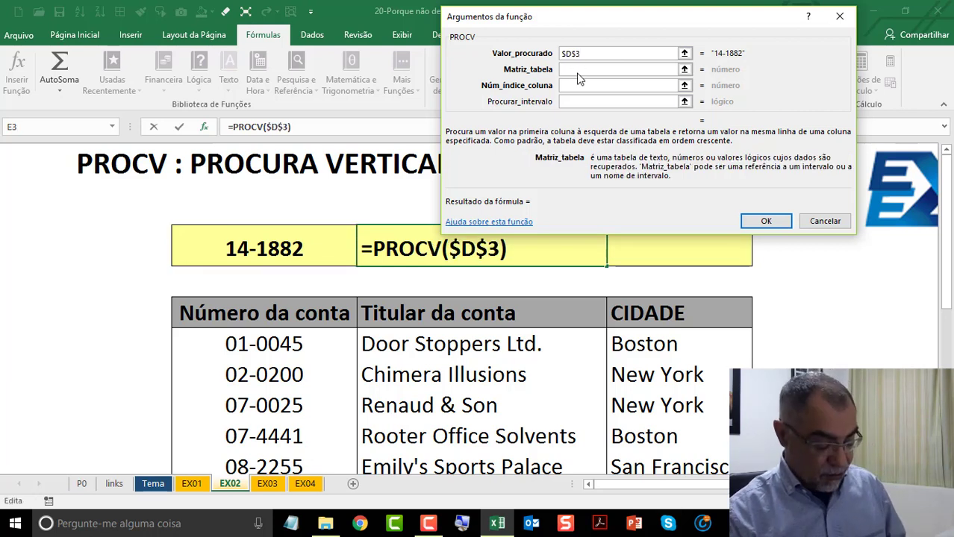
type("tab")
key("BackSpace")
key("BackSpace")
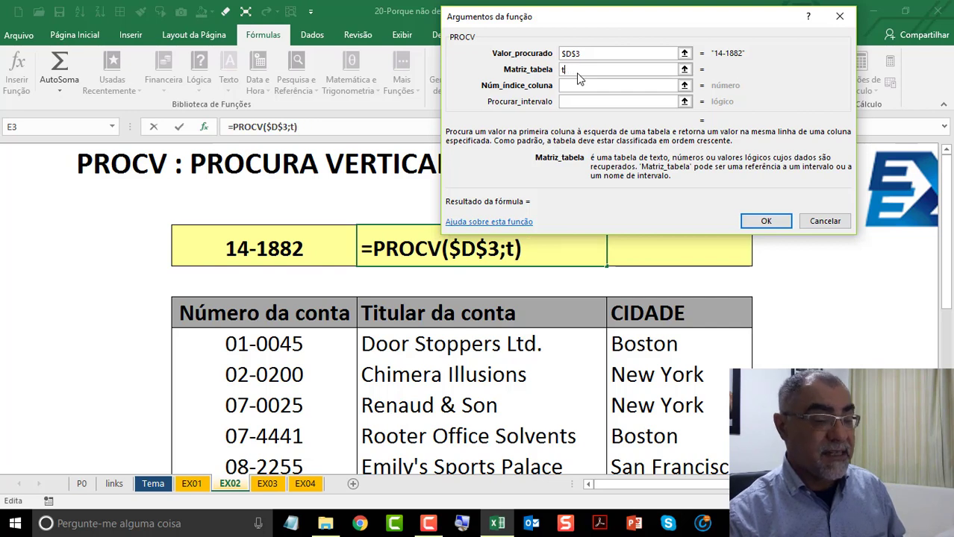
key("BackSpace")
type("TABELA")
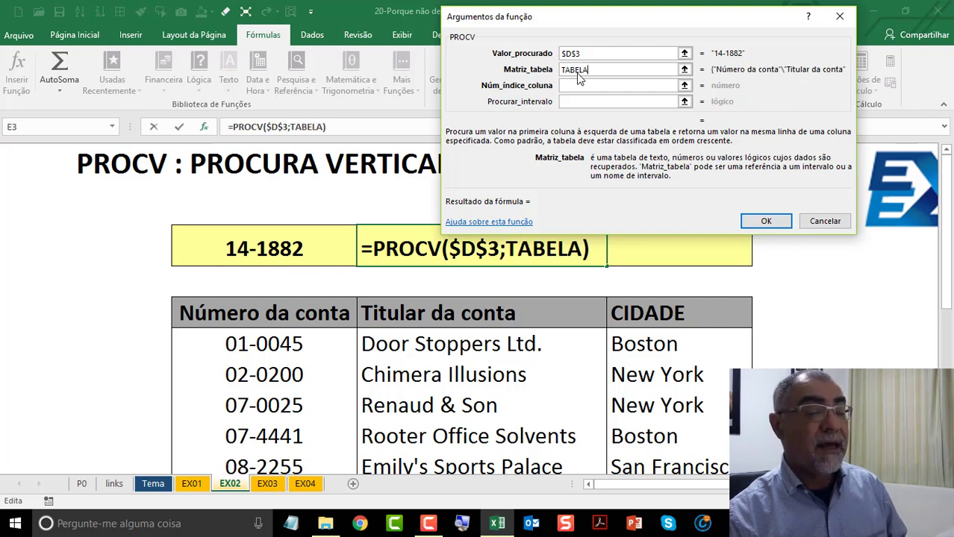
key("Tab")
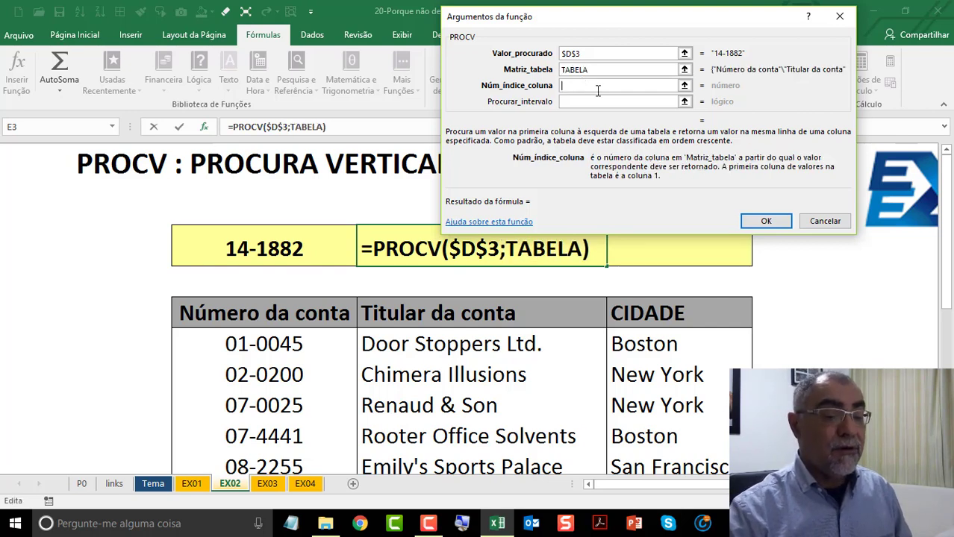
Step: Set the PROCV column index to E$20, keeping only the row absolute
left_click(948, 277)
left_click_drag(949, 278, 948, 300)
left_click(520, 435)
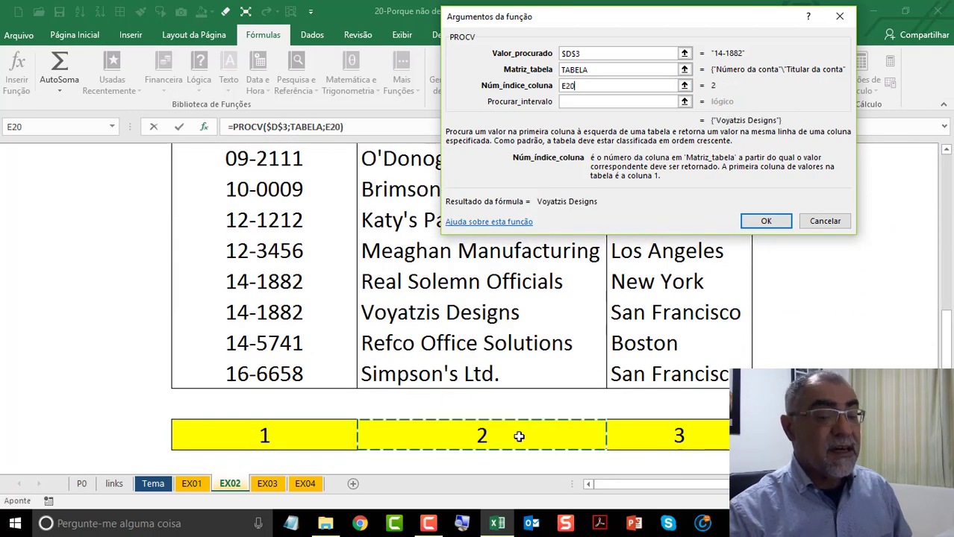
key("F4")
key("F4")
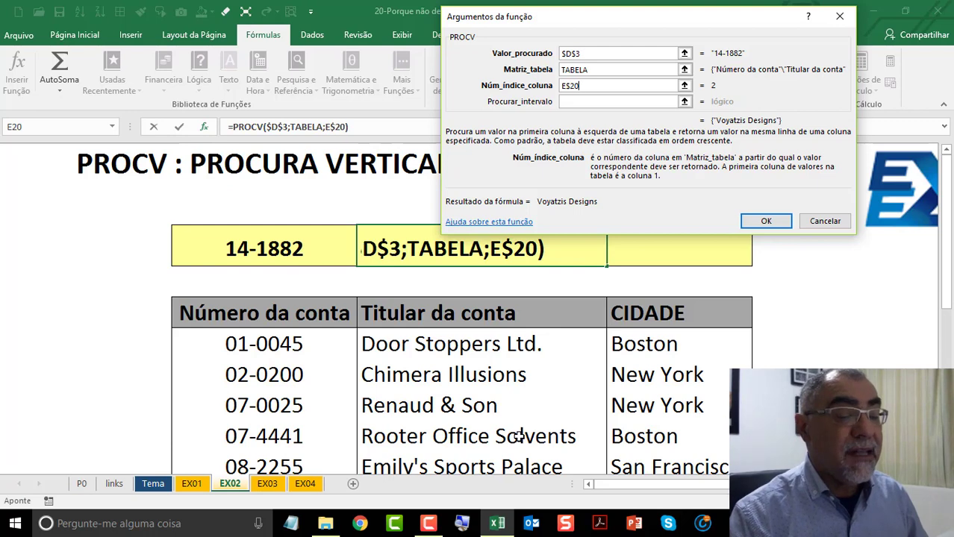
Step: Set the PROCV range lookup argument to 0 for an exact match and confirm the function
key("Tab")
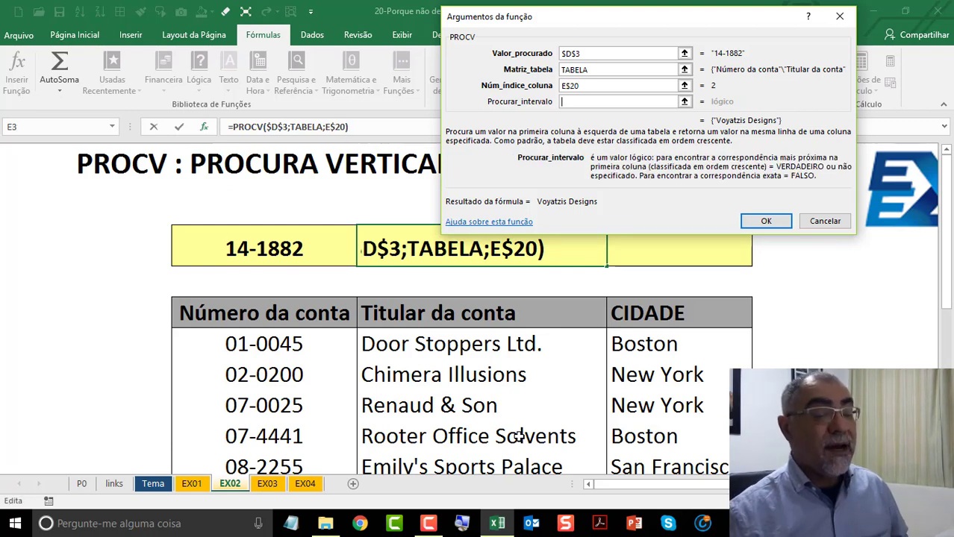
type("0")
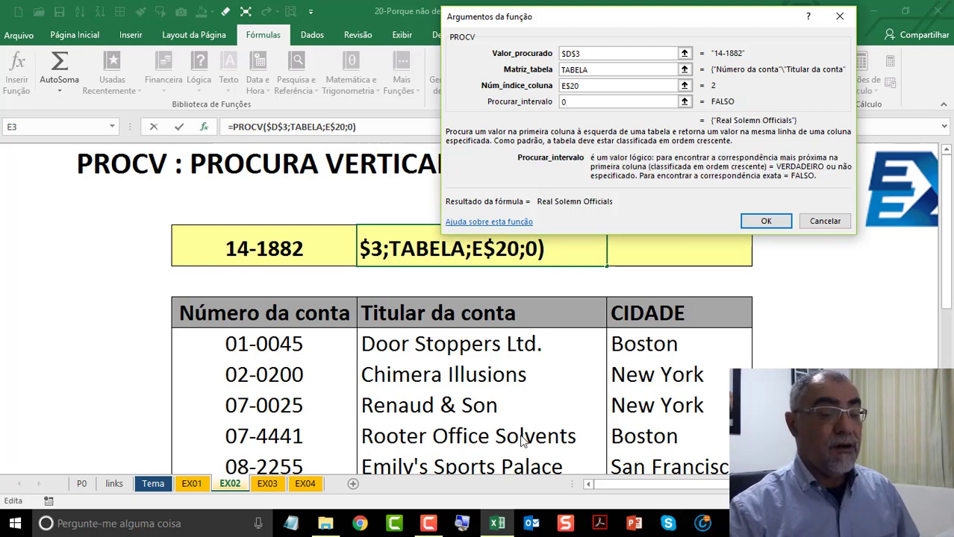
left_click_drag(636, 25, 490, 274)
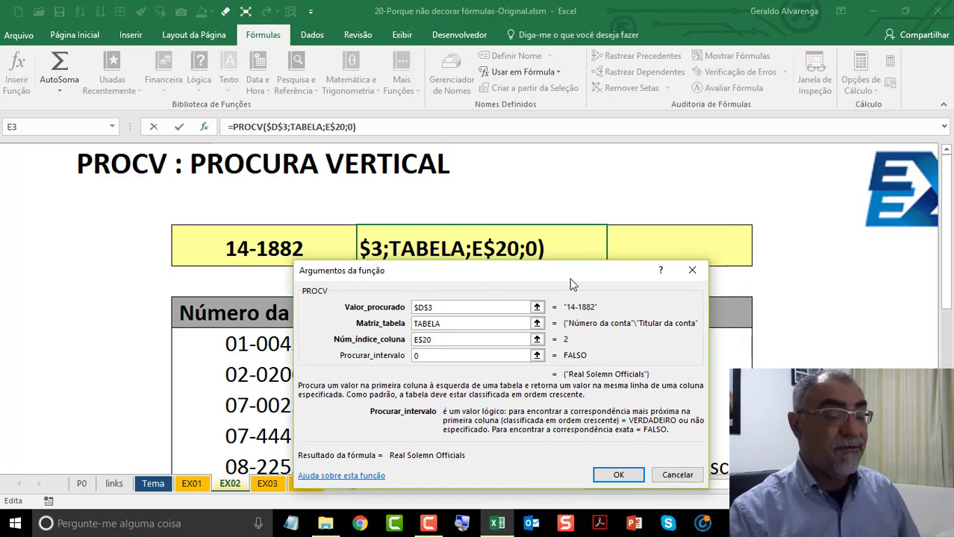
left_click_drag(573, 272, 592, 129)
left_click(636, 333)
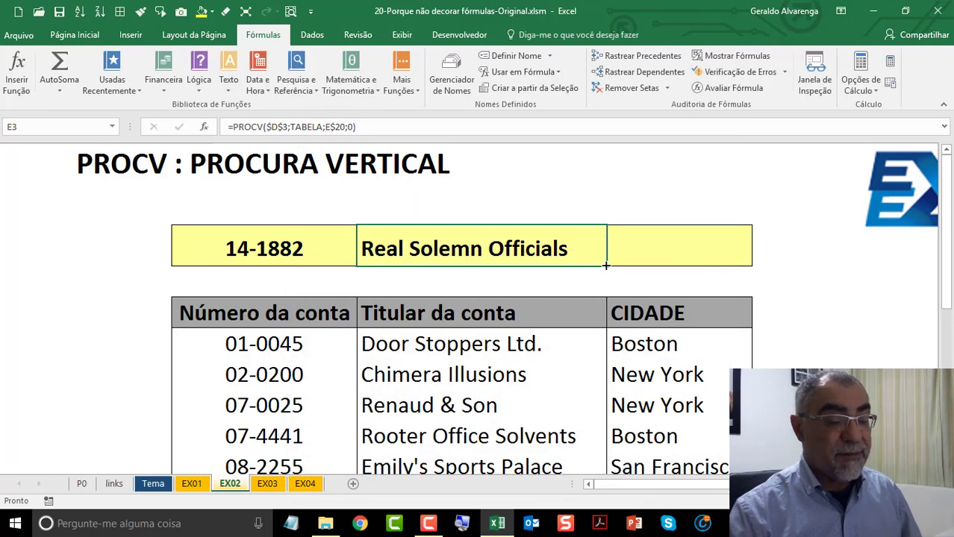
Step: Fill the PROCV formula from E3 across to F3 and review the copied formula without changing it
left_click_drag(605, 261, 754, 269)
left_click(677, 252)
double_click(677, 253)
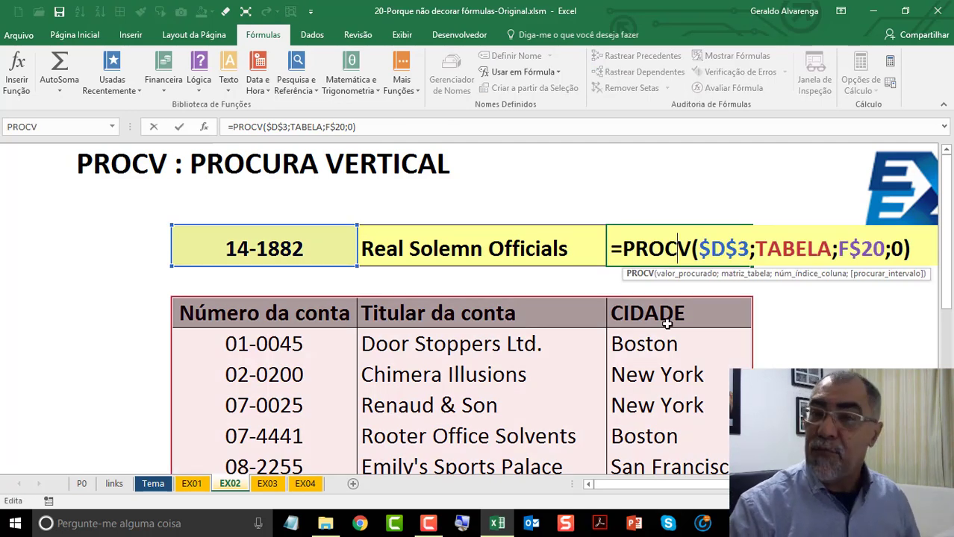
key("Escape")
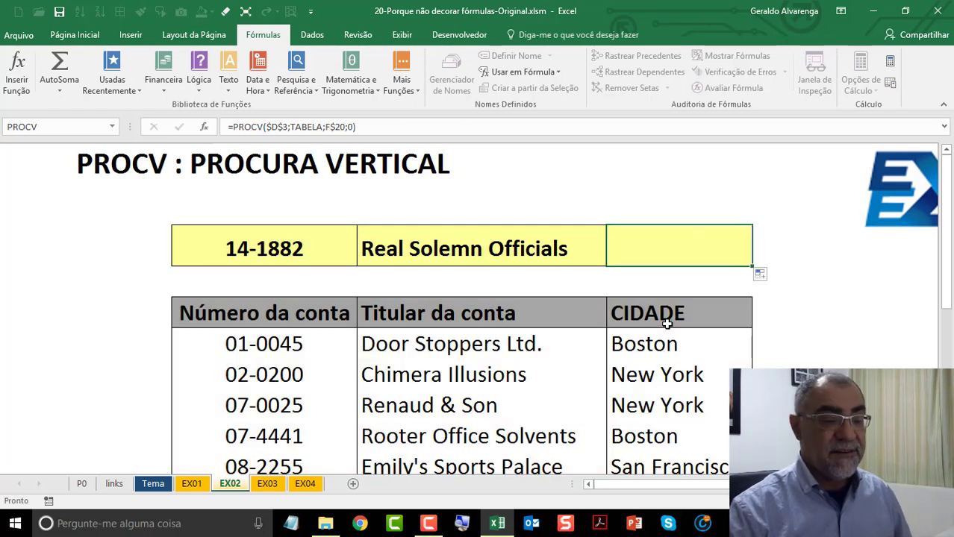
Step: Choose the account number belonging to Katy's Paper Products as the lookup value in D3
left_click(307, 263)
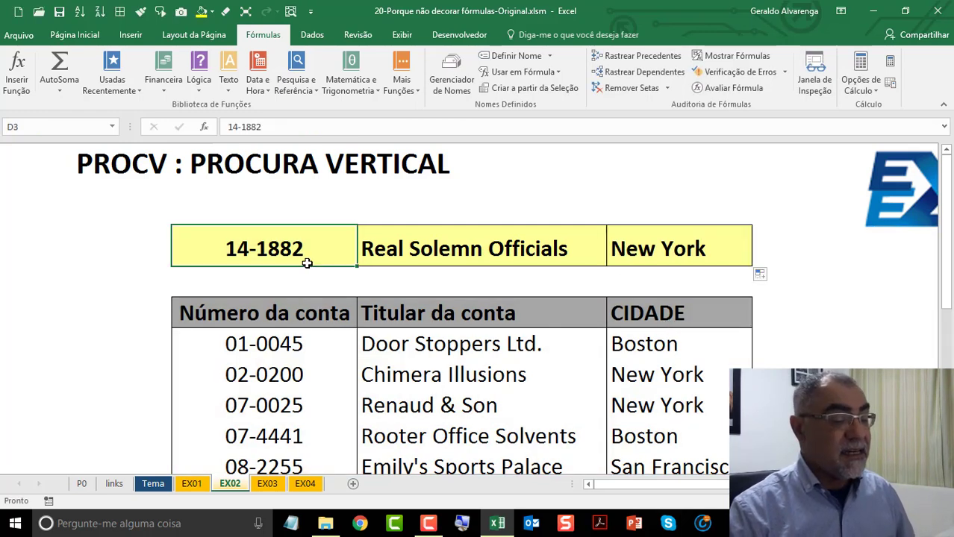
left_click(362, 259)
left_click(275, 314)
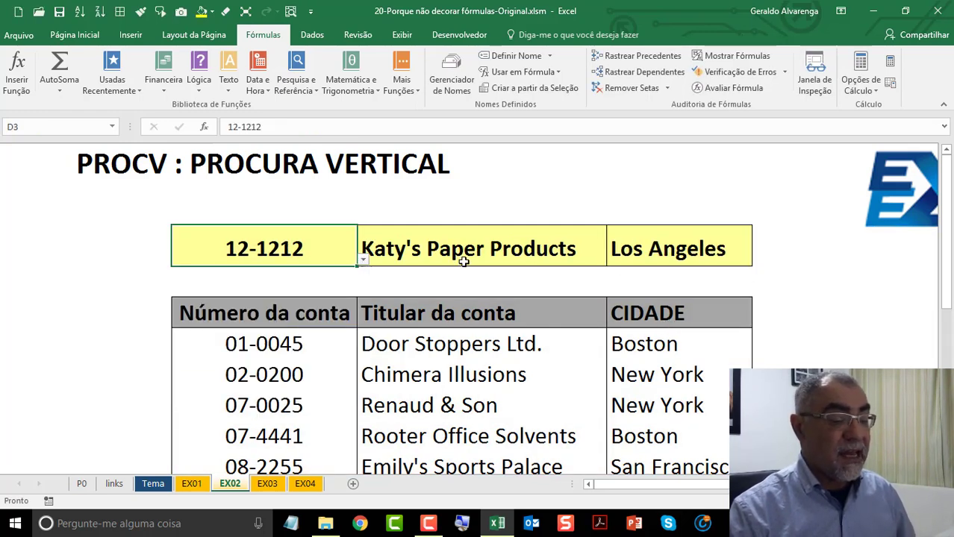
Step: Review the rebuilt PROCV formula and its highlighted references in E3 without changing it
left_click(487, 256)
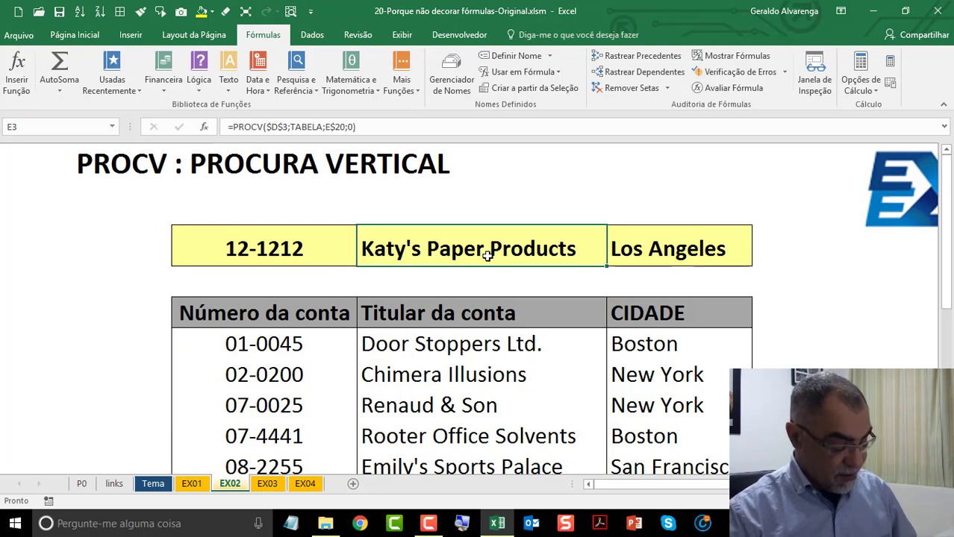
double_click(487, 255)
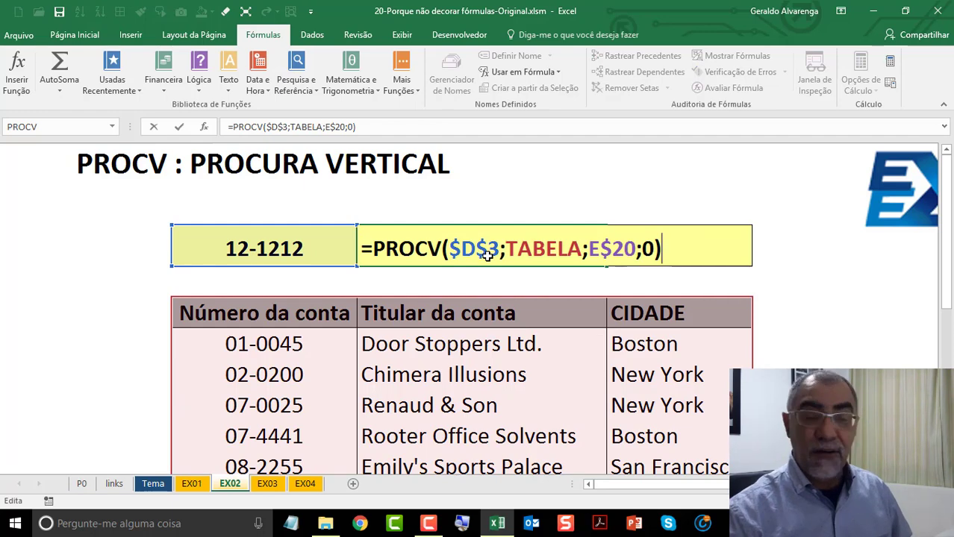
key("Escape")
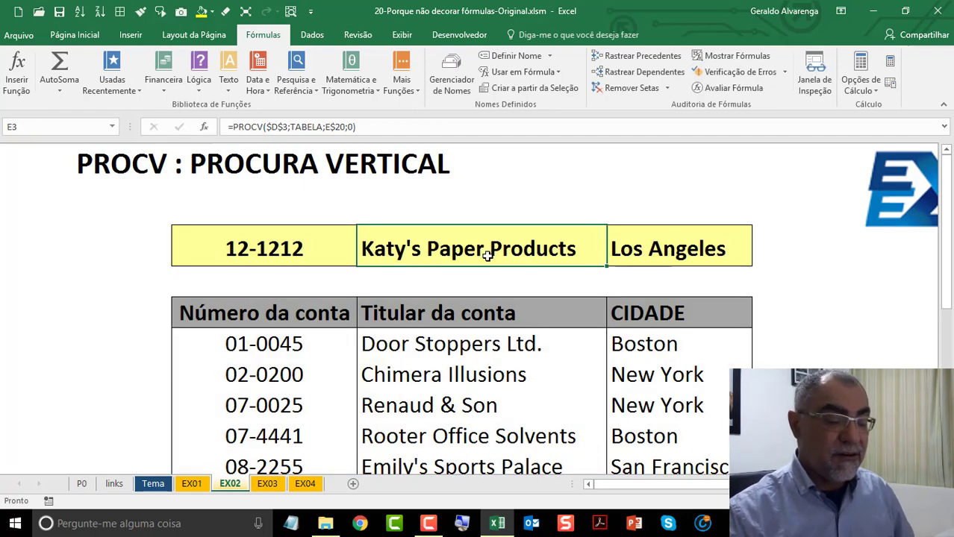
Step: On the EX03 sheet, zoom to the payment tables in A1:H9 and examine the PGTO formula in C2
left_click(270, 484)
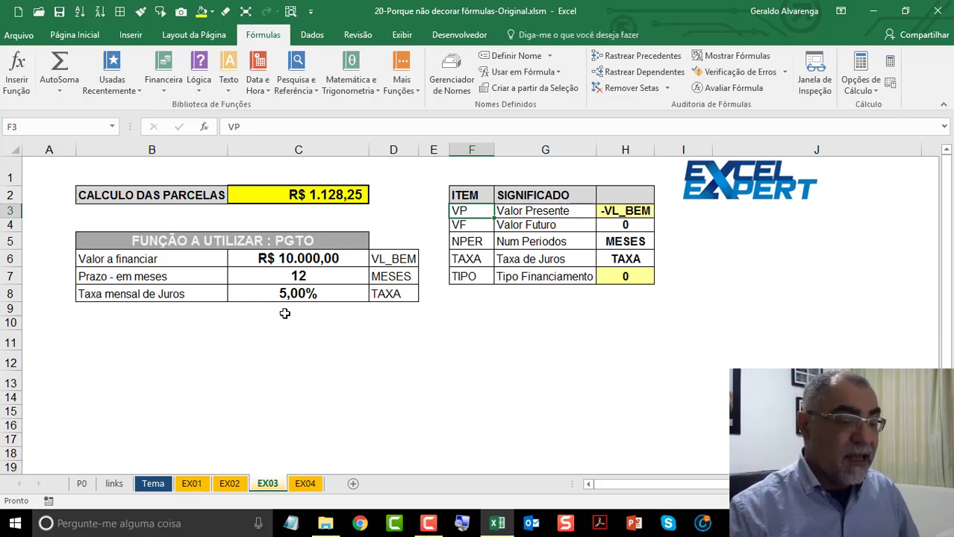
left_click(283, 198)
left_click_drag(626, 307, 44, 176)
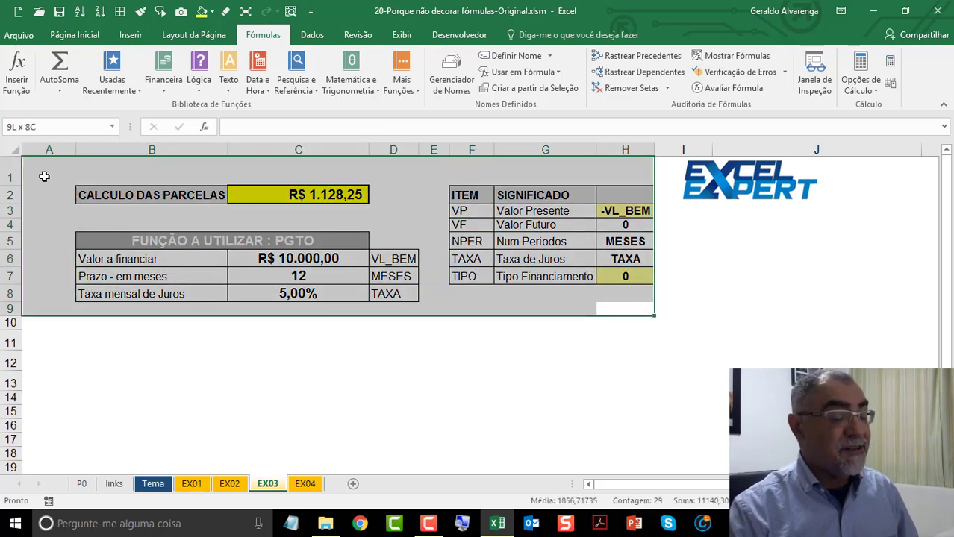
left_click(291, 11)
left_click(382, 224)
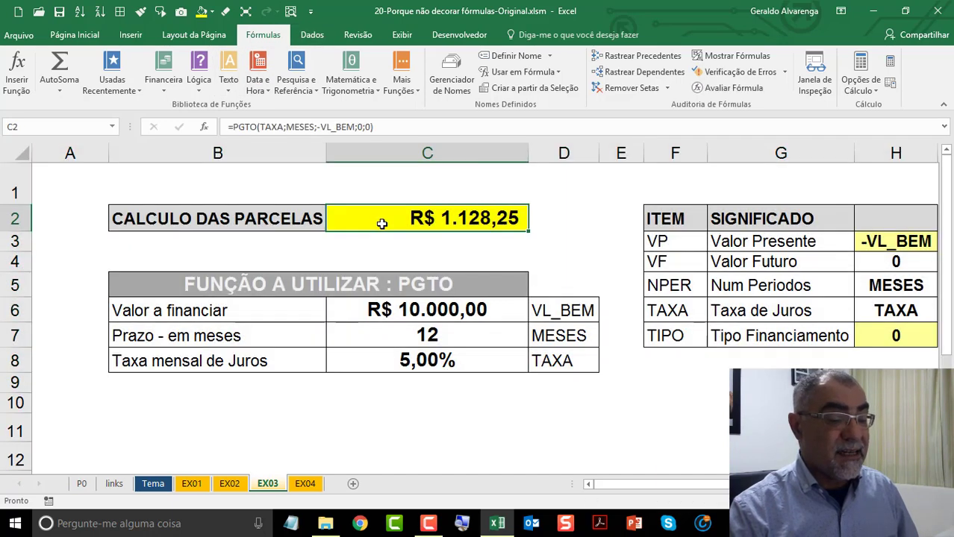
double_click(382, 224)
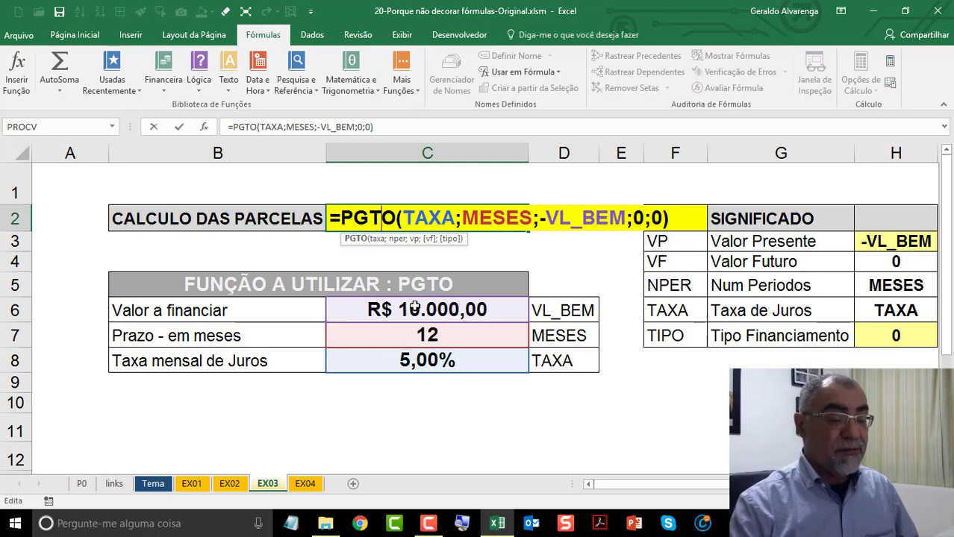
key("Escape")
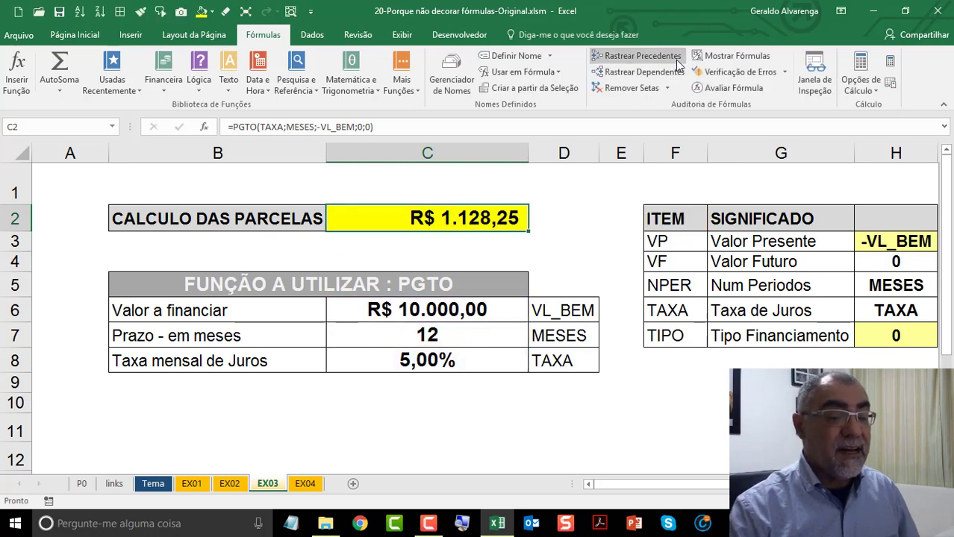
Step: Trace C2's precedents, review the argument meanings in F3:G7, remove the arrows and recheck the PGTO formula
left_click(672, 56)
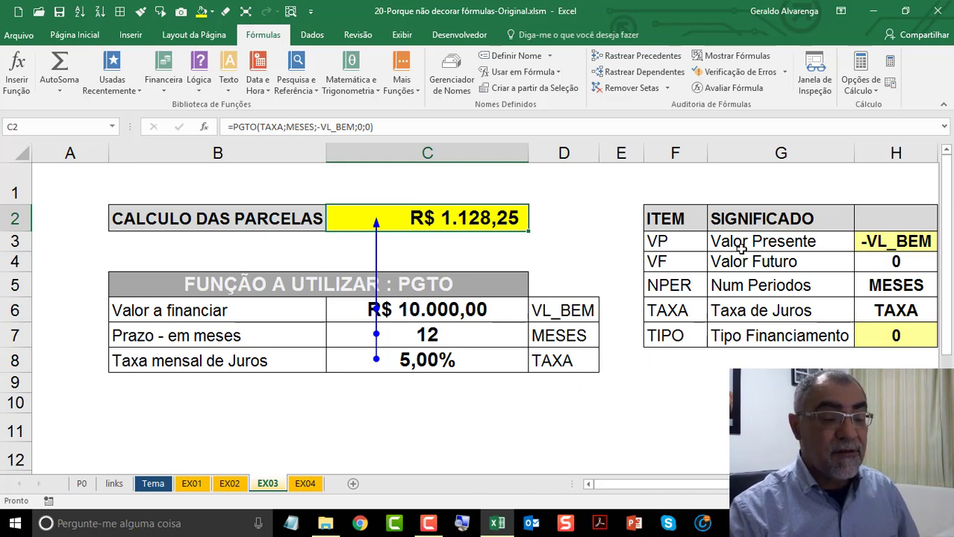
left_click_drag(660, 246, 766, 328)
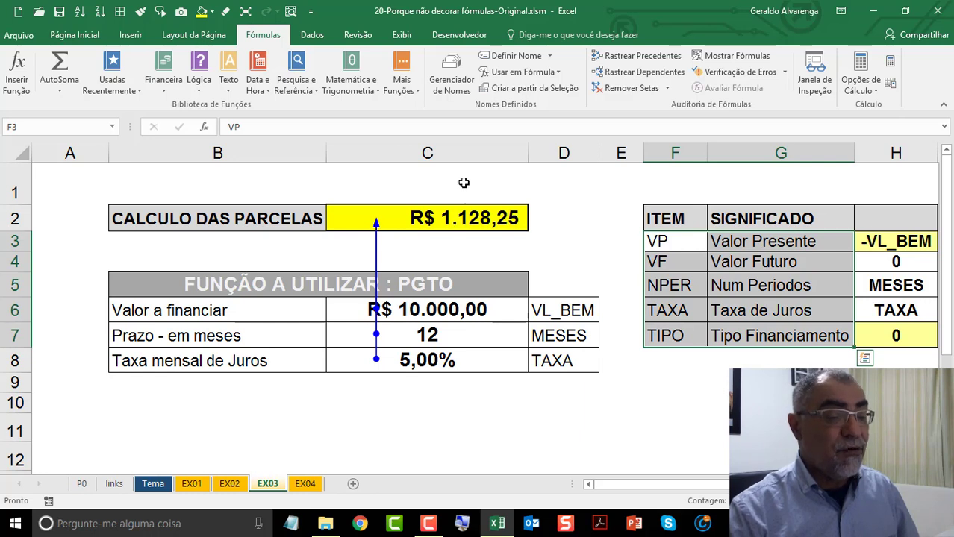
left_click(631, 88)
left_click(452, 216)
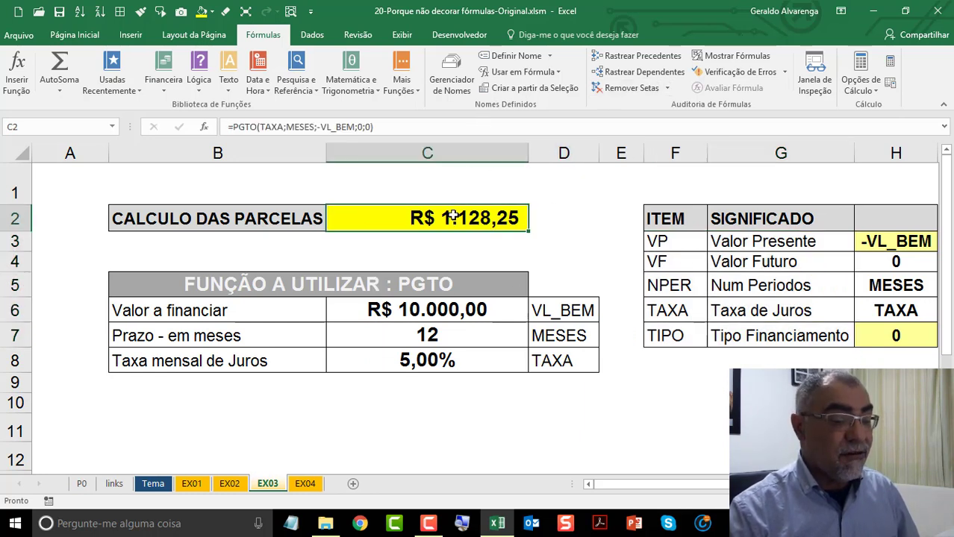
double_click(453, 216)
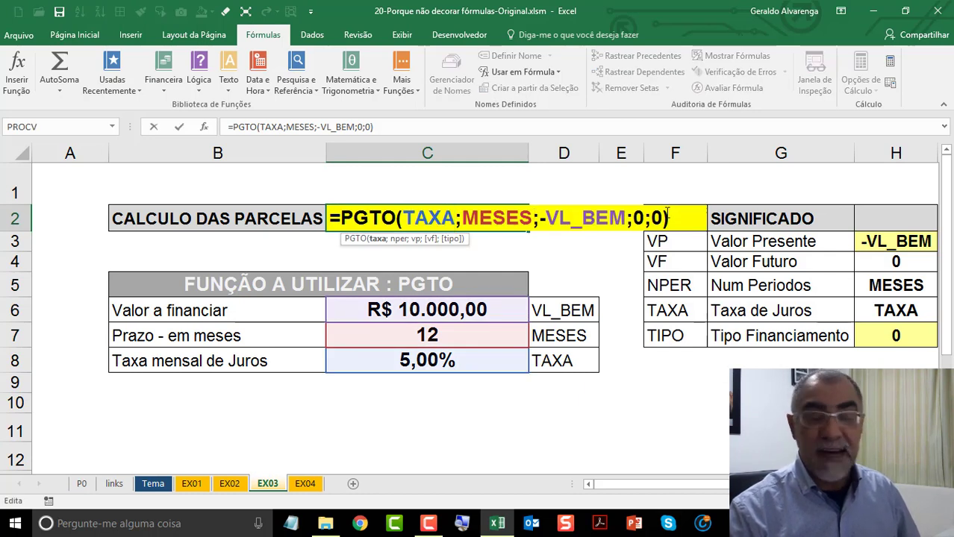
key("Escape")
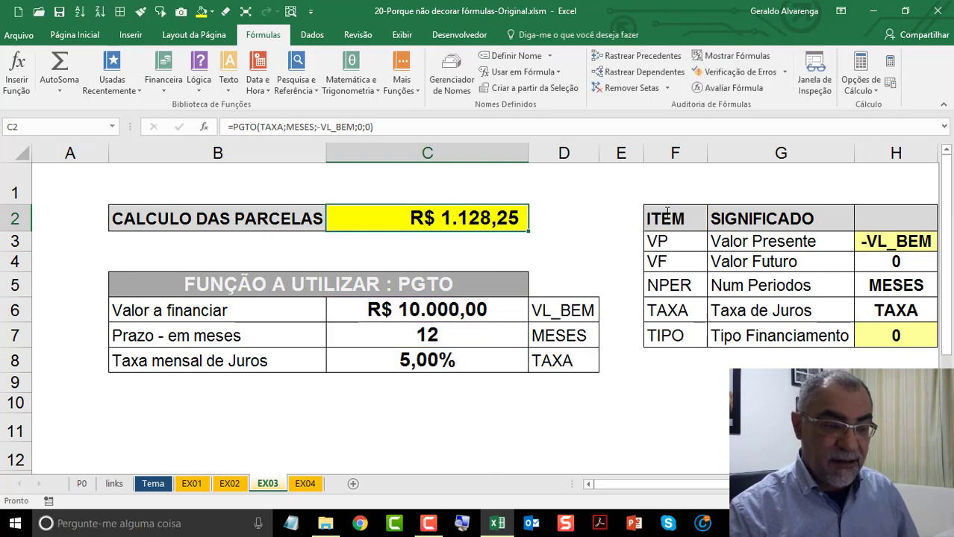
Step: Clear C2 and start a PGTO financial function there, moving its arguments dialog clear of the financing table
key("Delete")
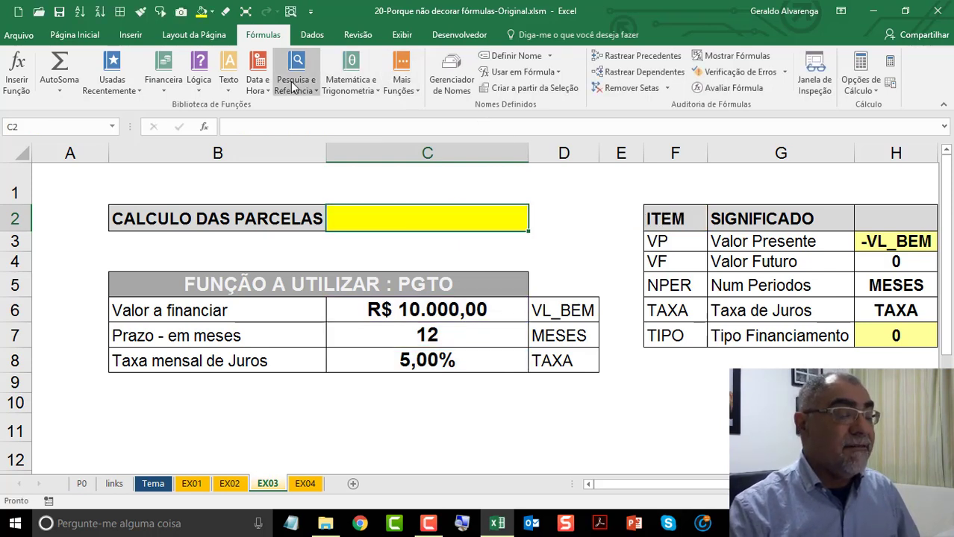
left_click(163, 79)
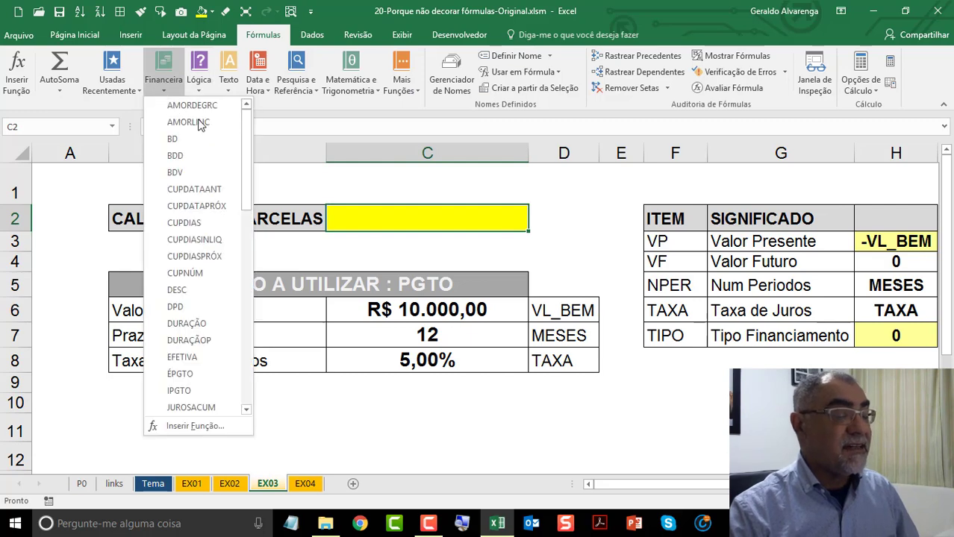
left_click_drag(247, 143, 236, 344)
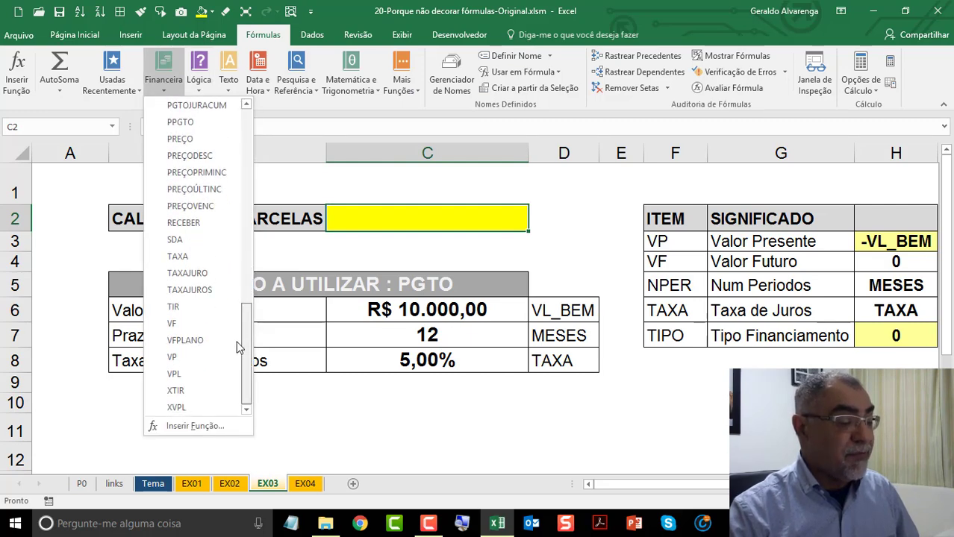
scroll(250, 333, "up", 2)
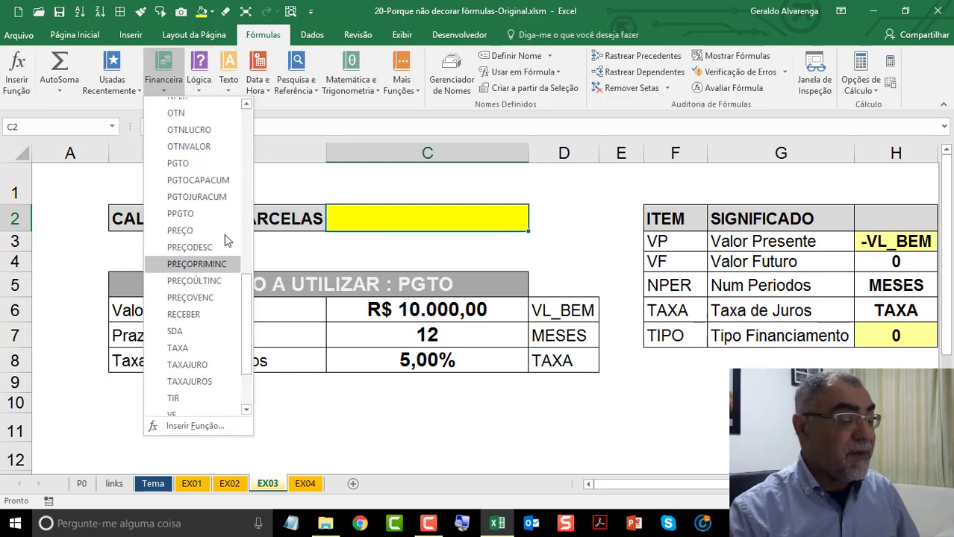
left_click(211, 164)
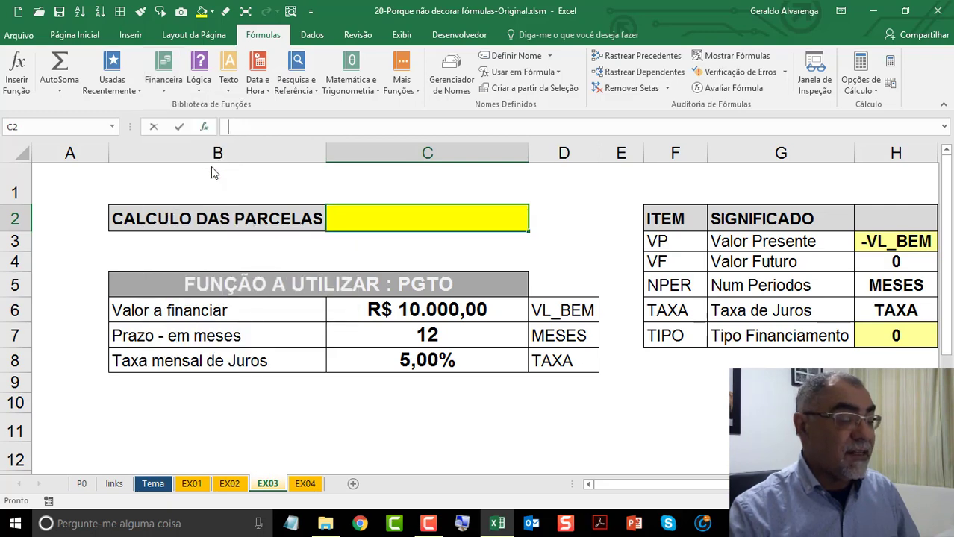
left_click_drag(512, 134, 610, 29)
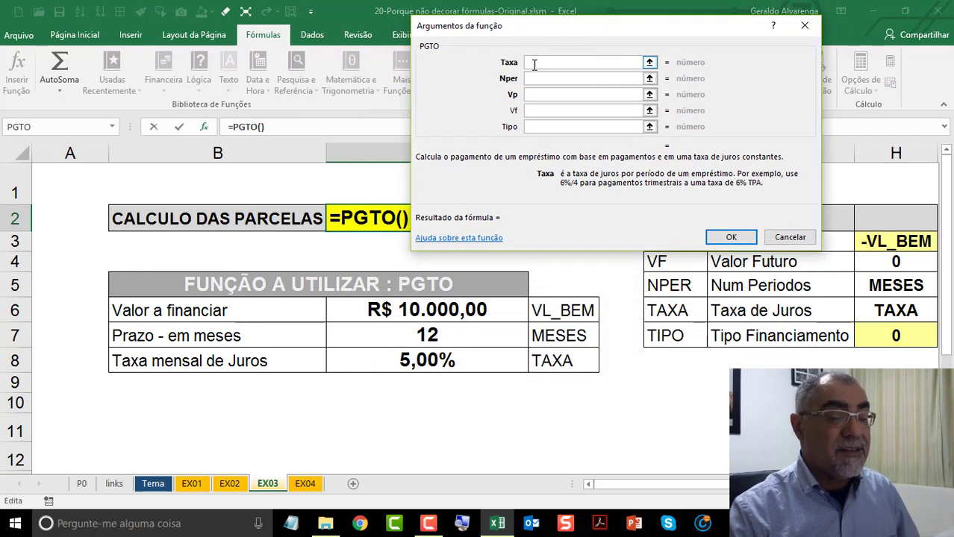
Step: Examine the descriptions of PGTO's Taxa, Nper, Vp and Vf arguments
left_click(534, 65)
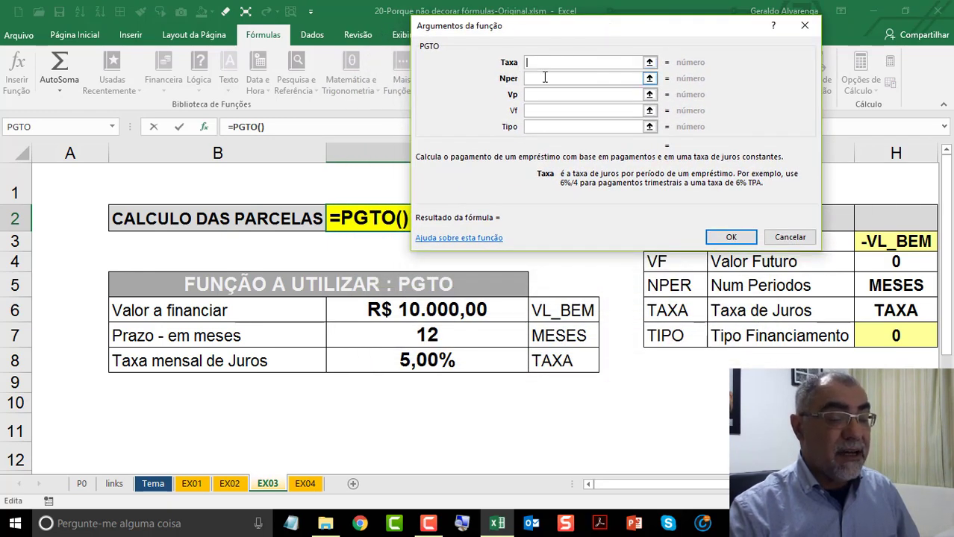
left_click(544, 78)
left_click(554, 100)
left_click(556, 110)
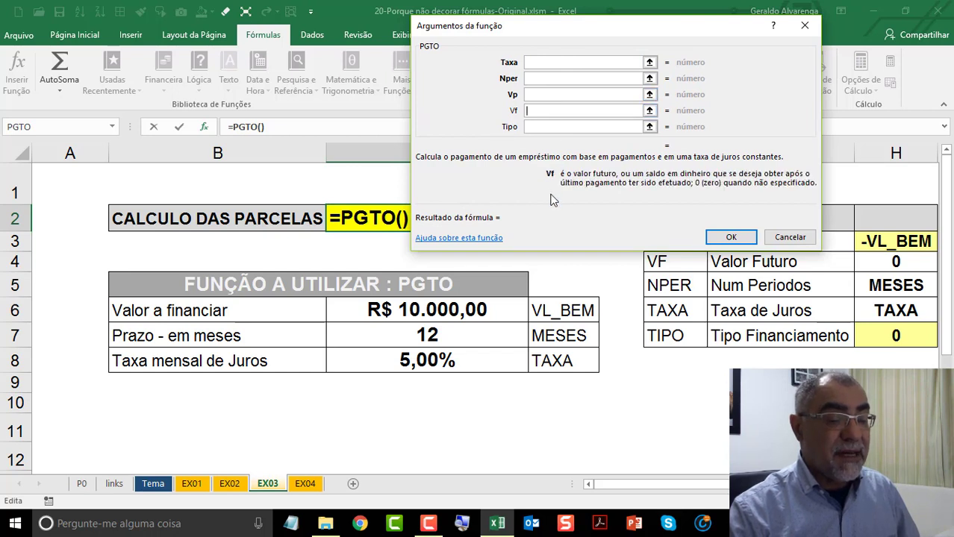
left_click(537, 62)
left_click(537, 78)
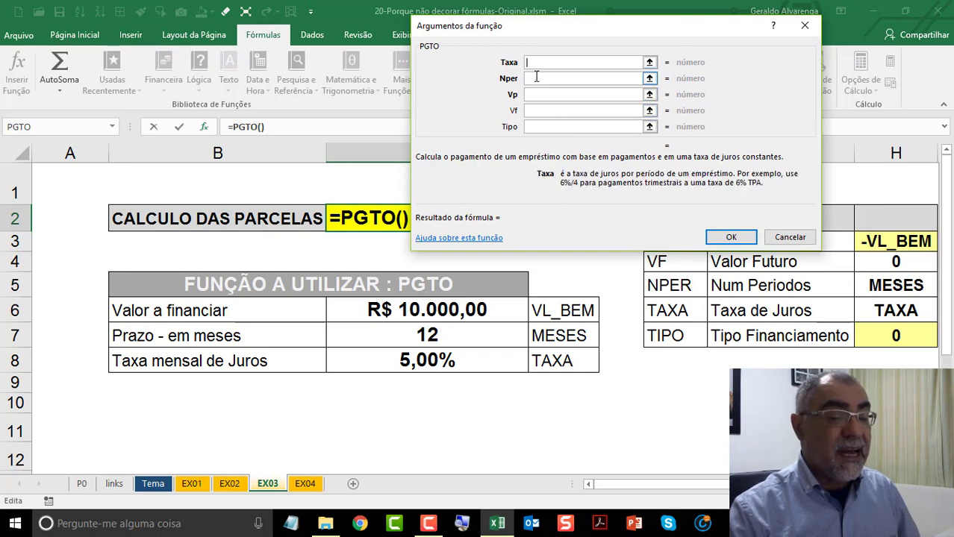
left_click(540, 94)
Step: Set PGTO's Taxa argument to the monthly interest rate in C8 and Nper to the term in months in C7
left_click(541, 62)
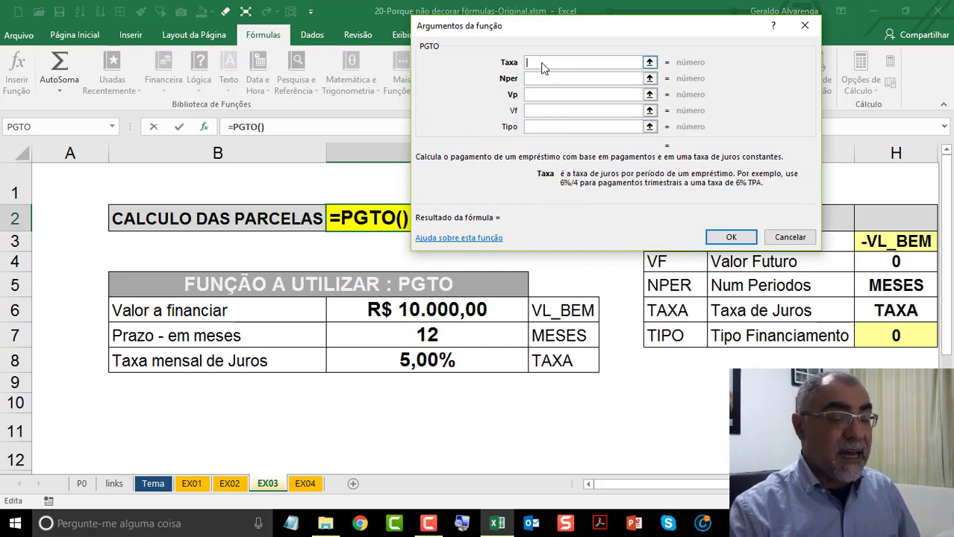
left_click(445, 360)
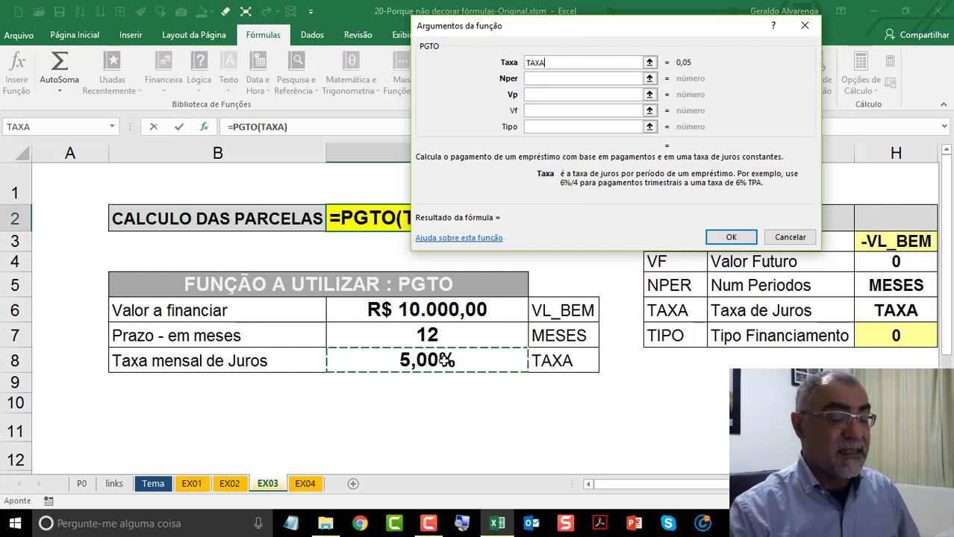
left_click(543, 79)
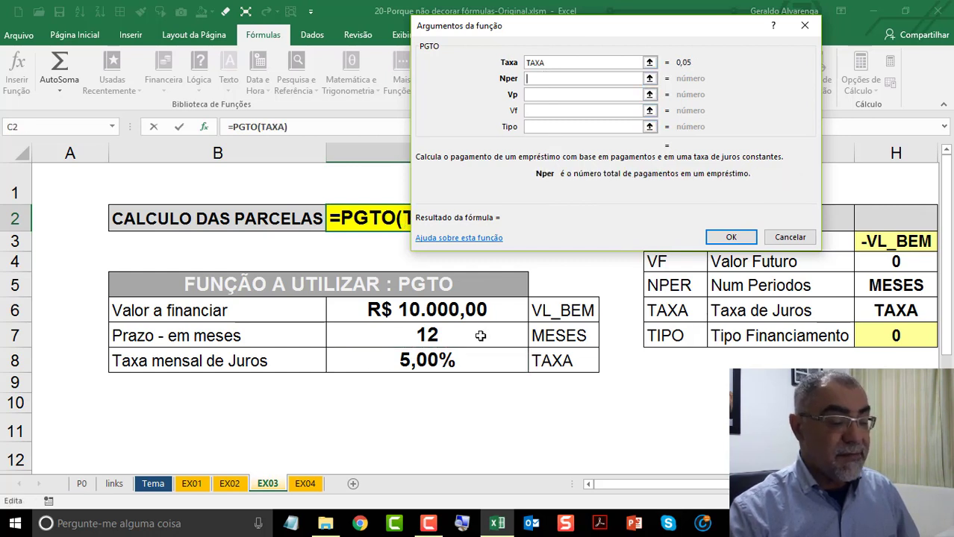
left_click(480, 336)
Step: Set the Vp argument to the negative of the financed amount in C6, as -VL_BEM
left_click(572, 95)
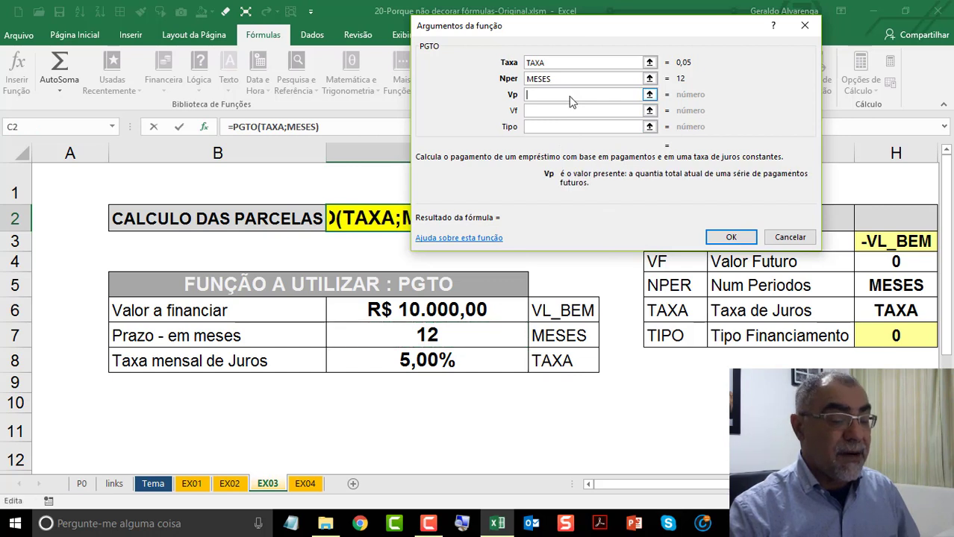
left_click(497, 312)
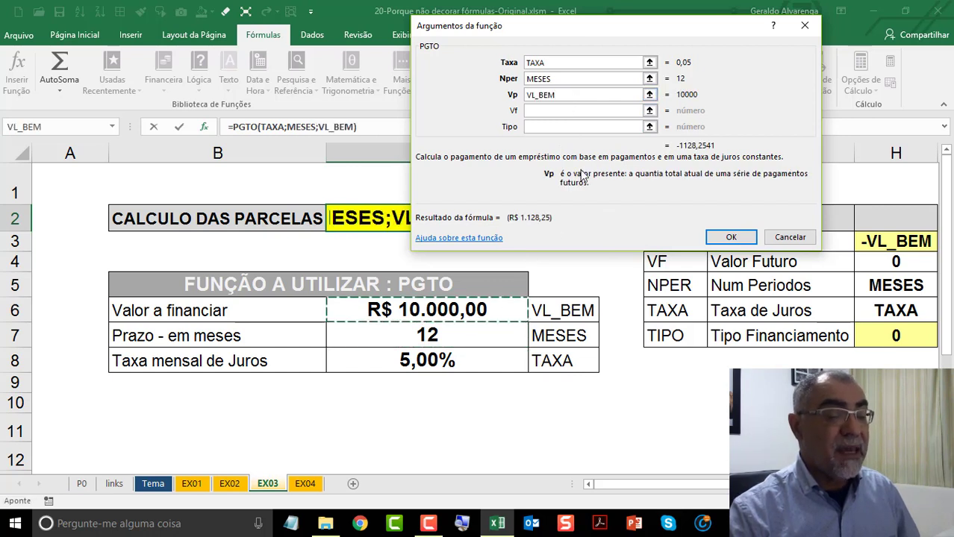
double_click(537, 98)
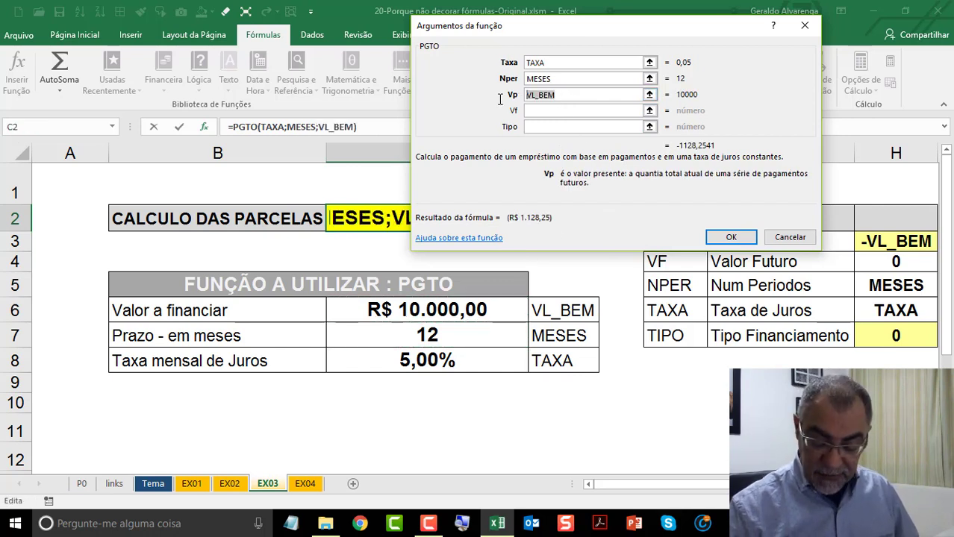
type("-")
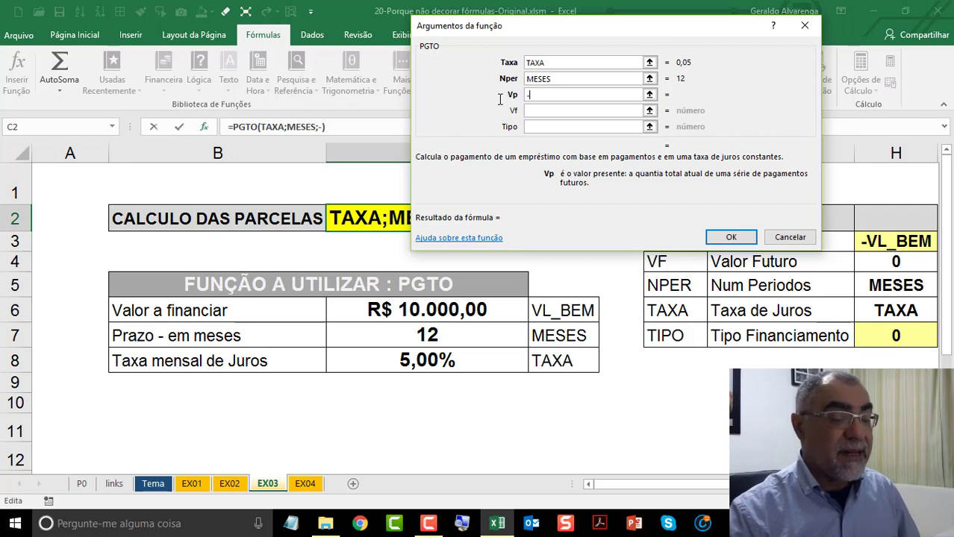
left_click(396, 312)
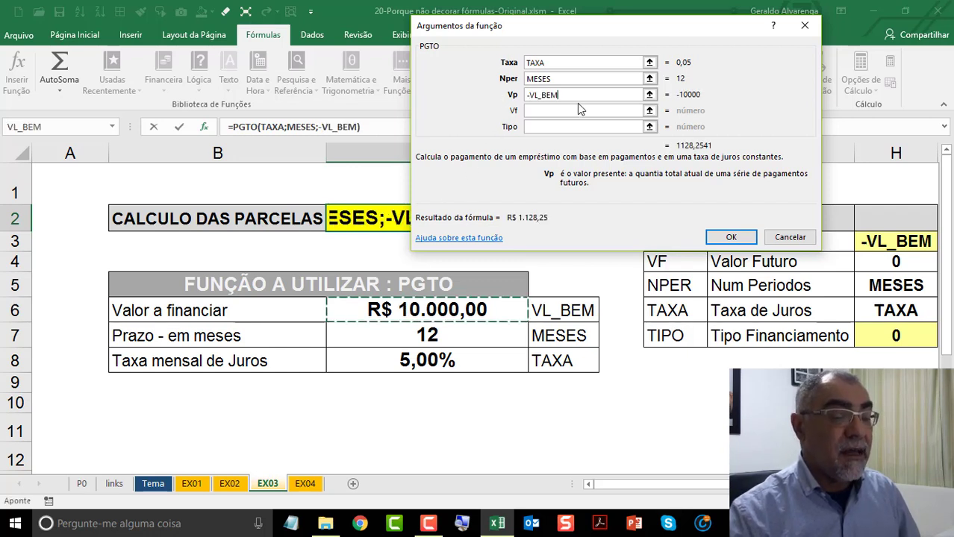
Step: Set the Vf and Tipo arguments to 0 and insert the finished PGTO formula in C2
left_click(580, 111)
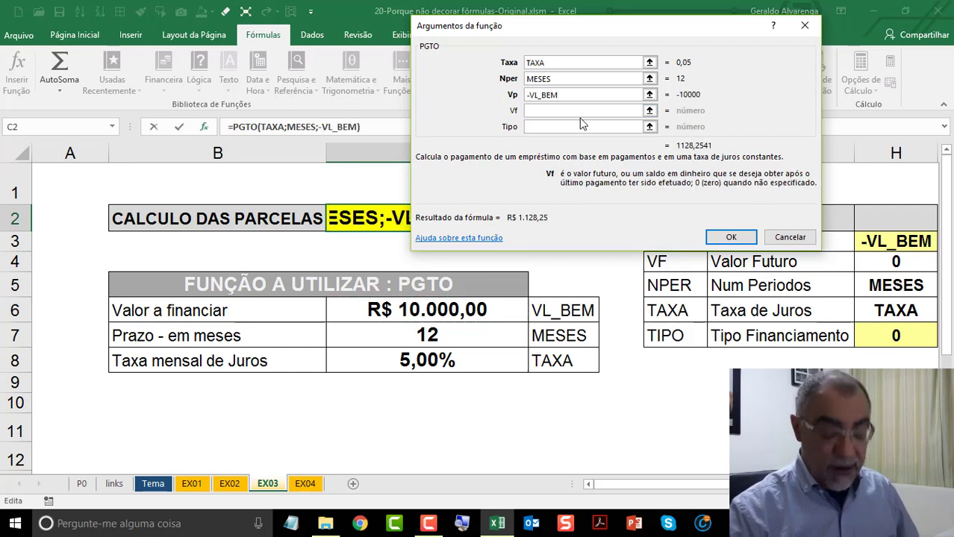
type("0")
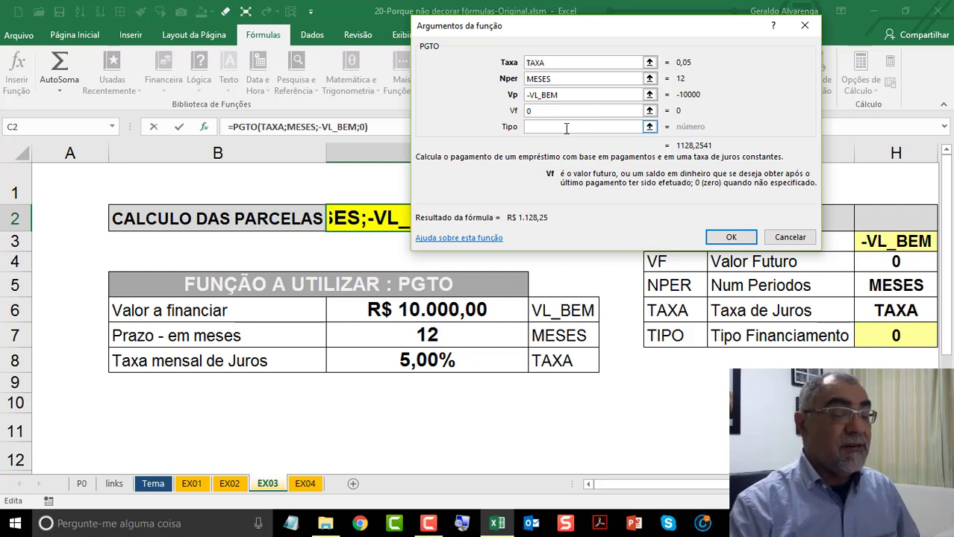
left_click(566, 133)
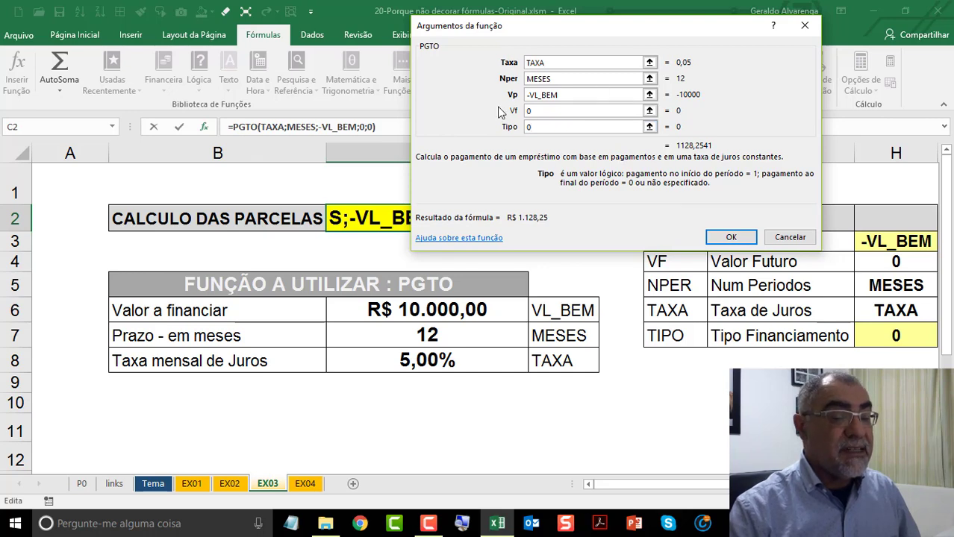
left_click_drag(539, 35, 315, 154)
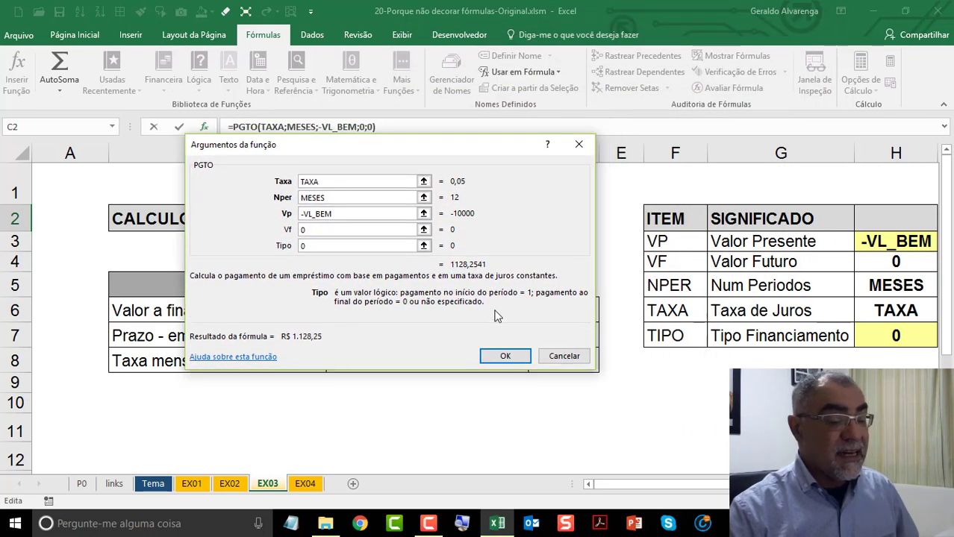
left_click(507, 355)
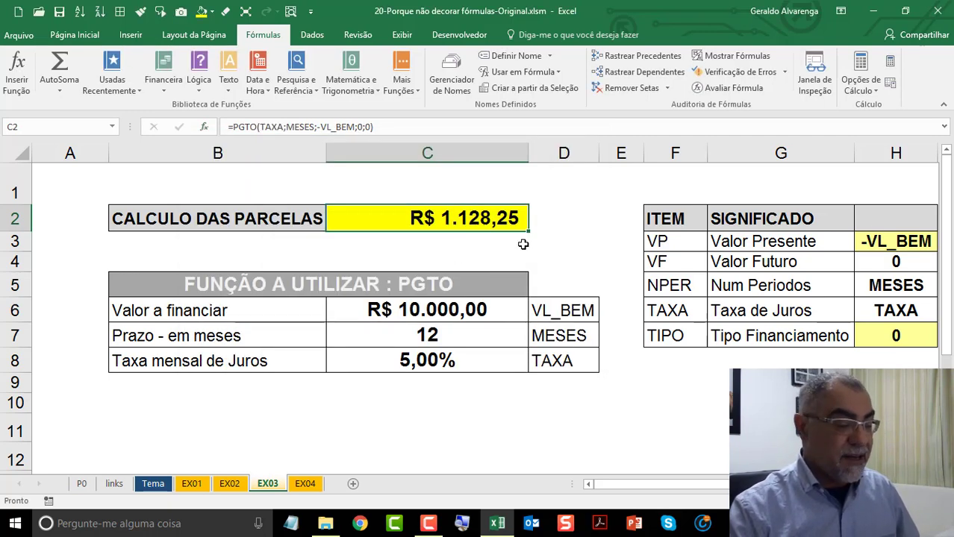
Step: On the EX04 sheet, examine the e-mail formula in E5 and its source cells B5, C5 and D5 without changing them
left_click(300, 484)
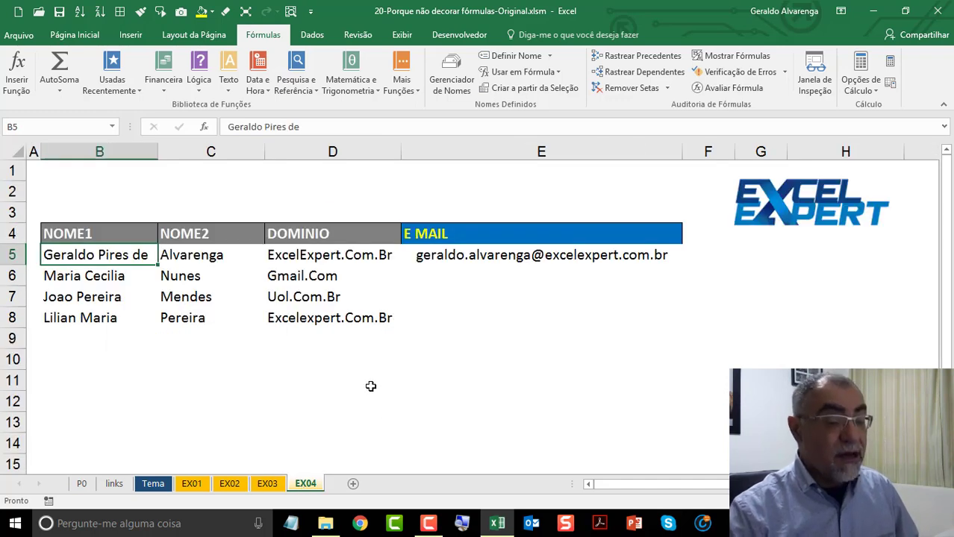
left_click(464, 256)
double_click(465, 256)
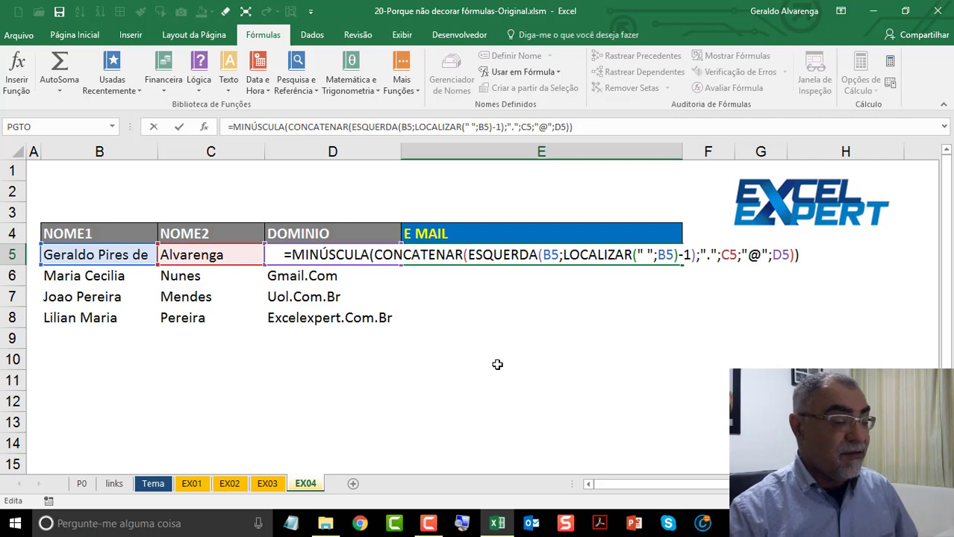
key("Escape")
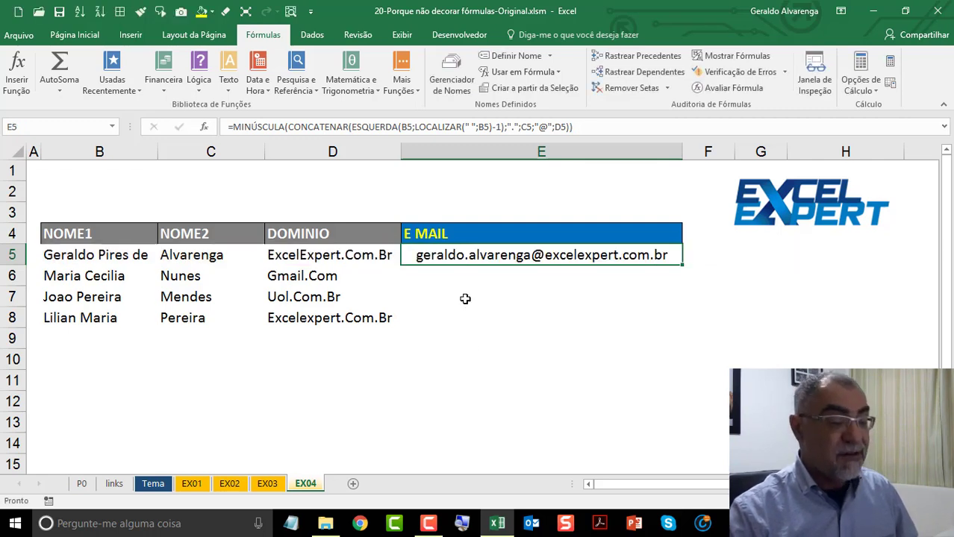
left_click(77, 256)
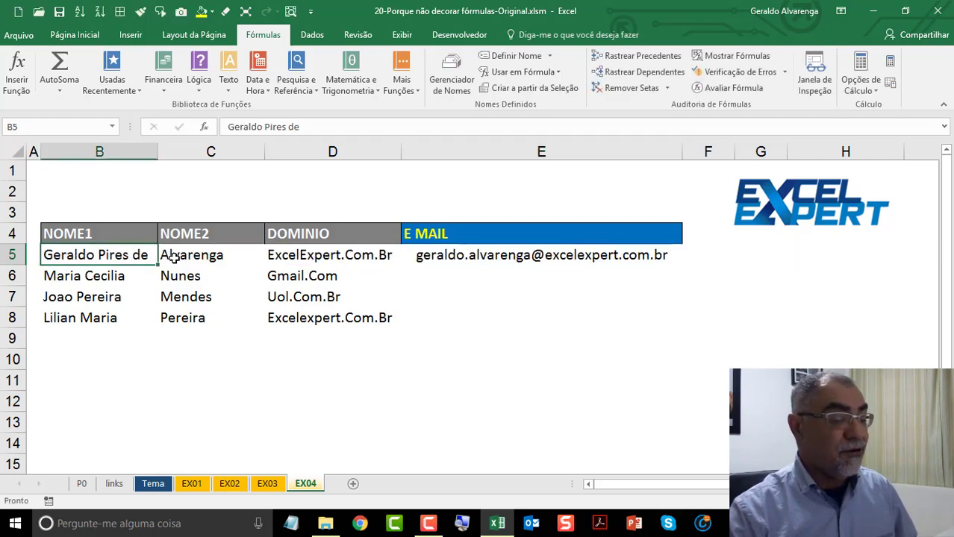
left_click(223, 254)
left_click(328, 257)
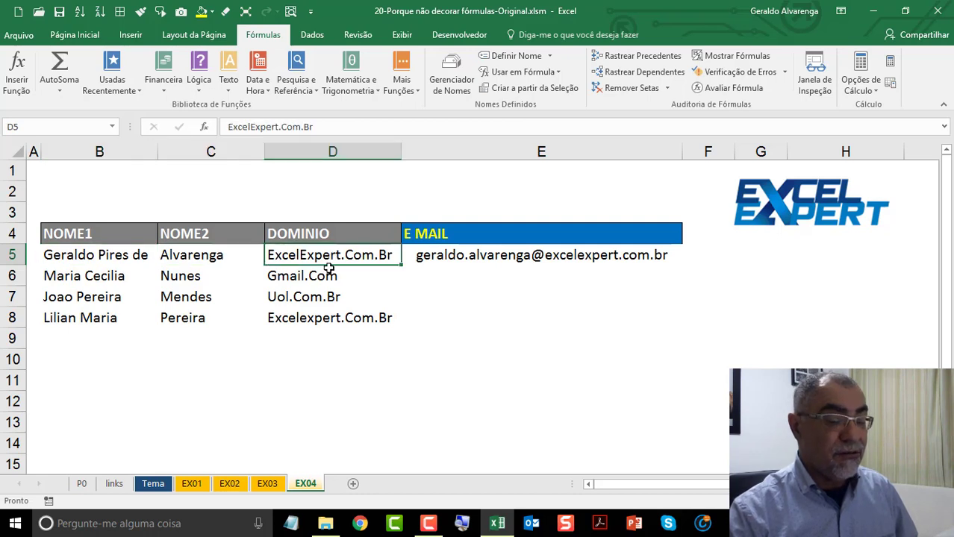
left_click(423, 259)
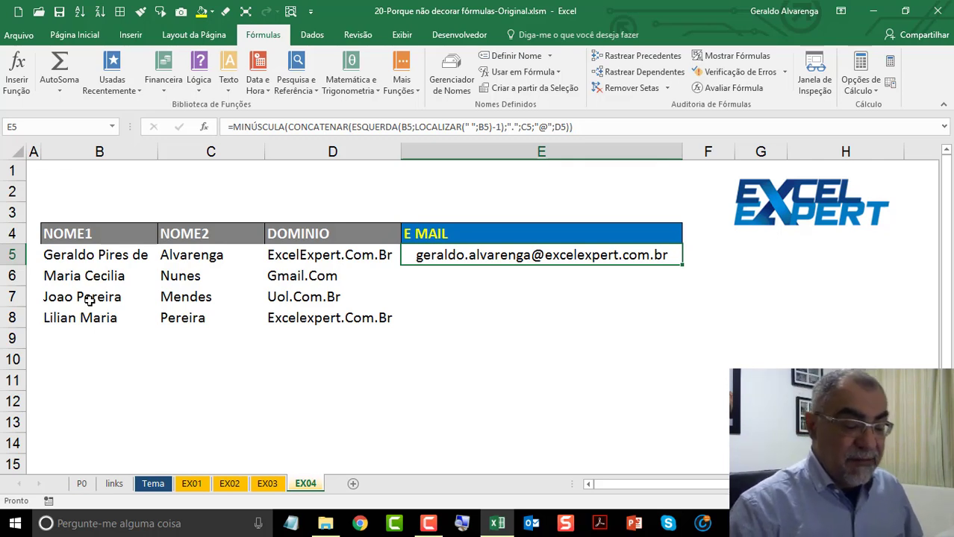
Step: Check cell E6 and review the nested text functions in E5's formula again, leaving both cells unchanged
left_click(437, 279)
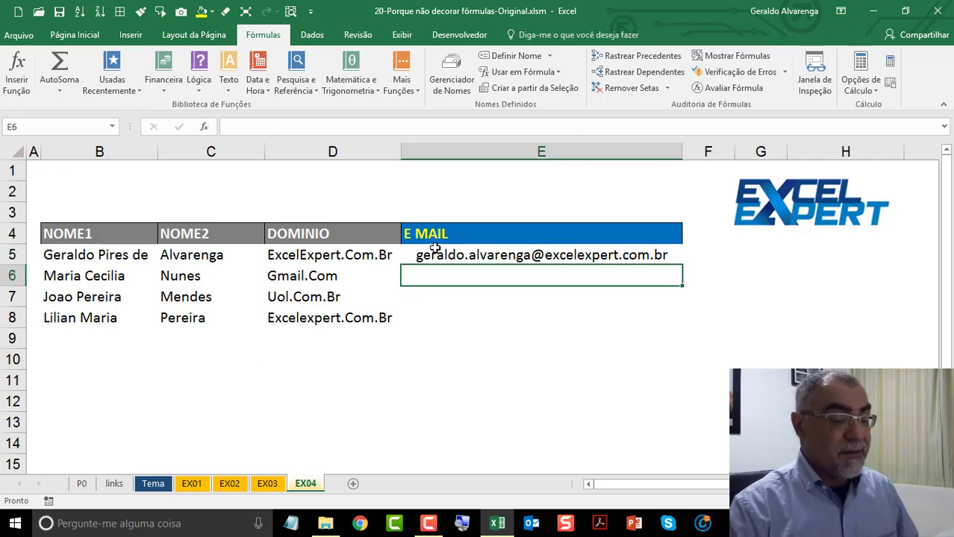
left_click(445, 256)
double_click(445, 256)
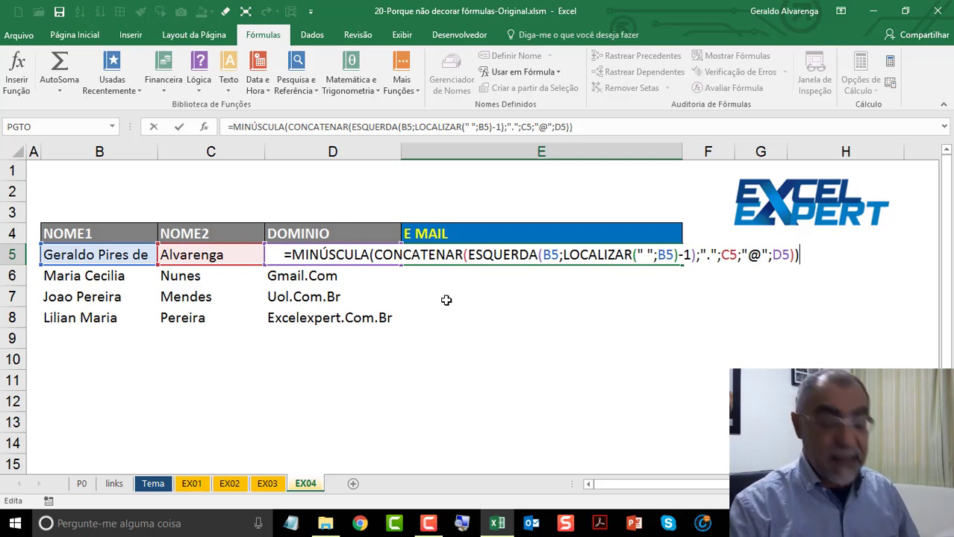
key("ctrl+Return")
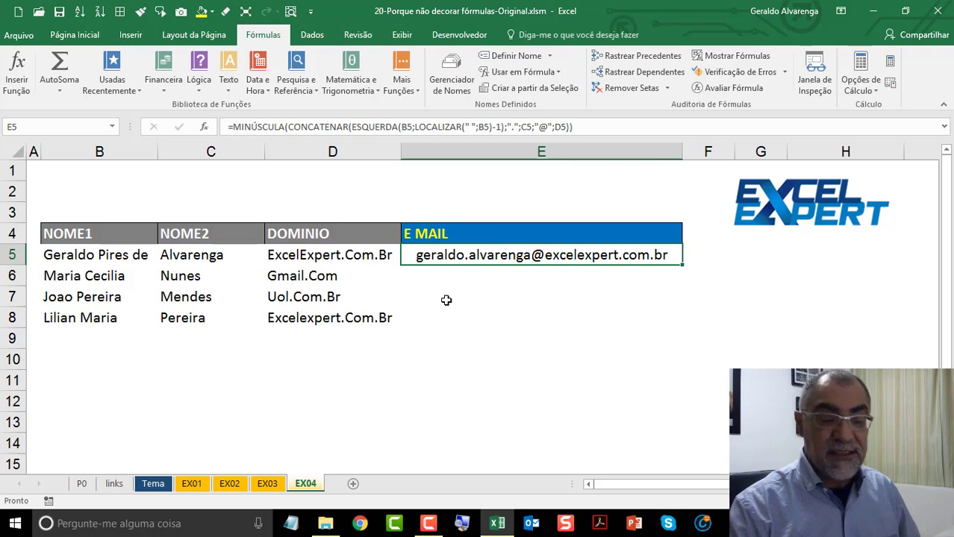
left_click(464, 278)
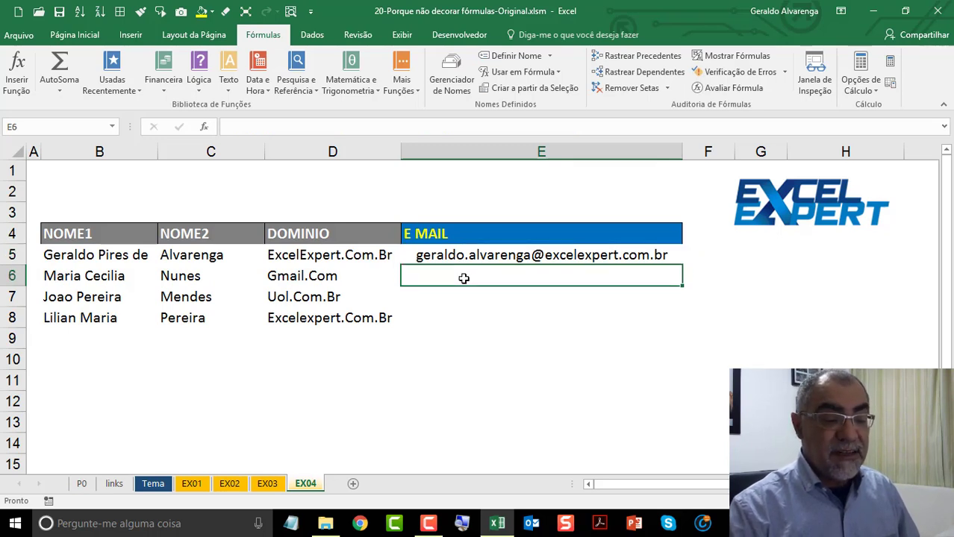
left_click(480, 254)
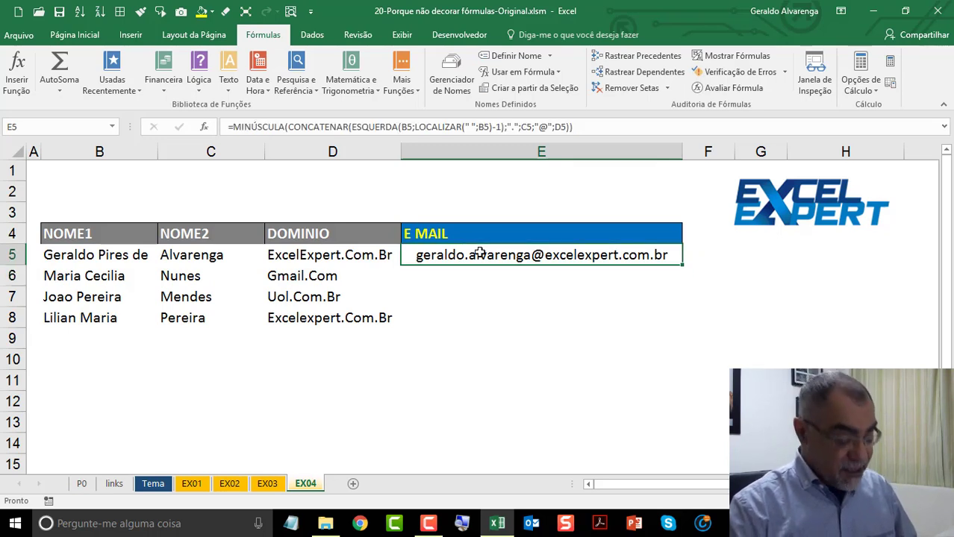
double_click(480, 254)
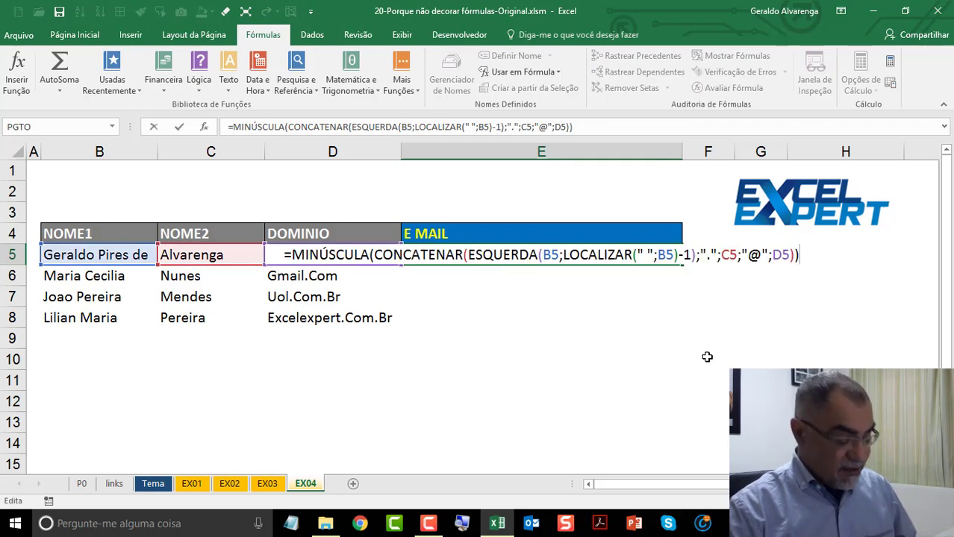
key("Escape")
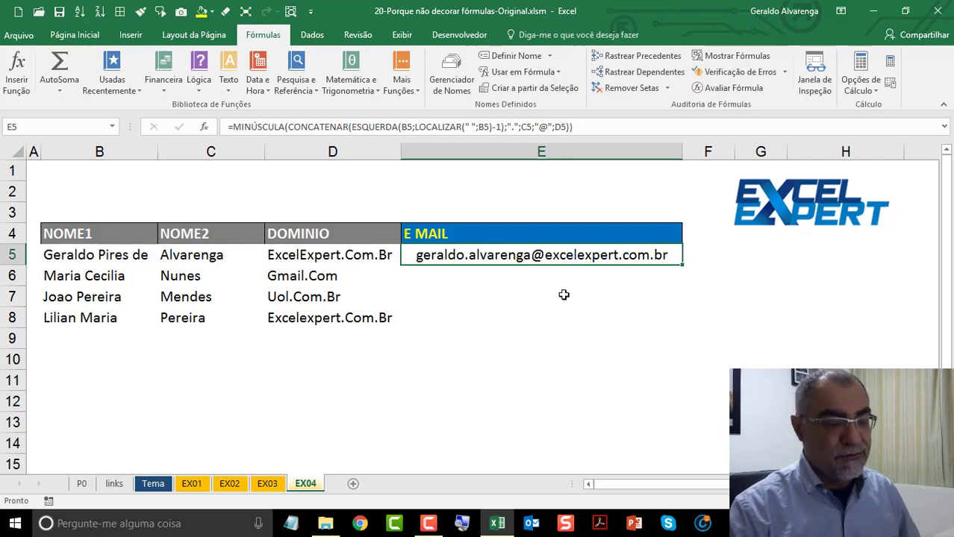
Step: Start a MINÚSCULA formula in cell E6 and nest the CONCAT function as its Texto argument
left_click(552, 276)
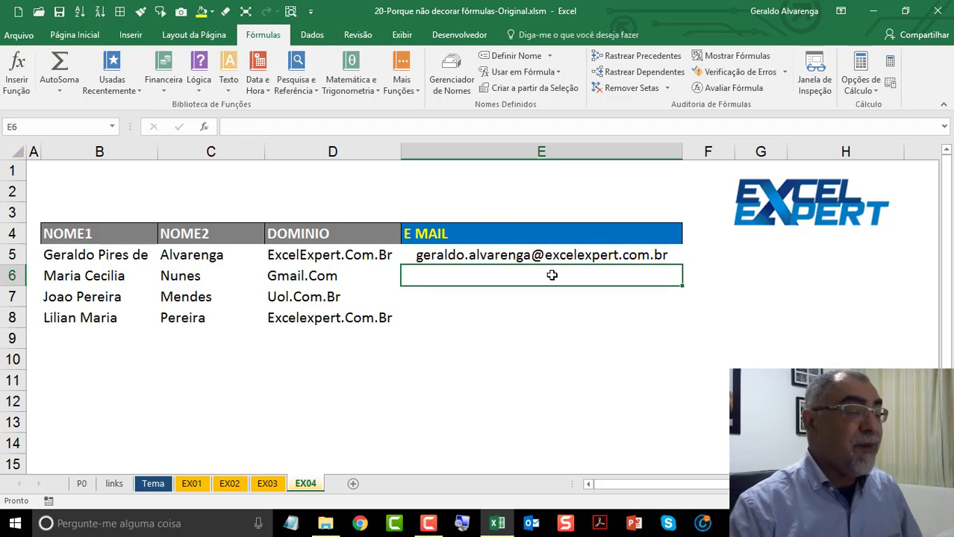
left_click(227, 81)
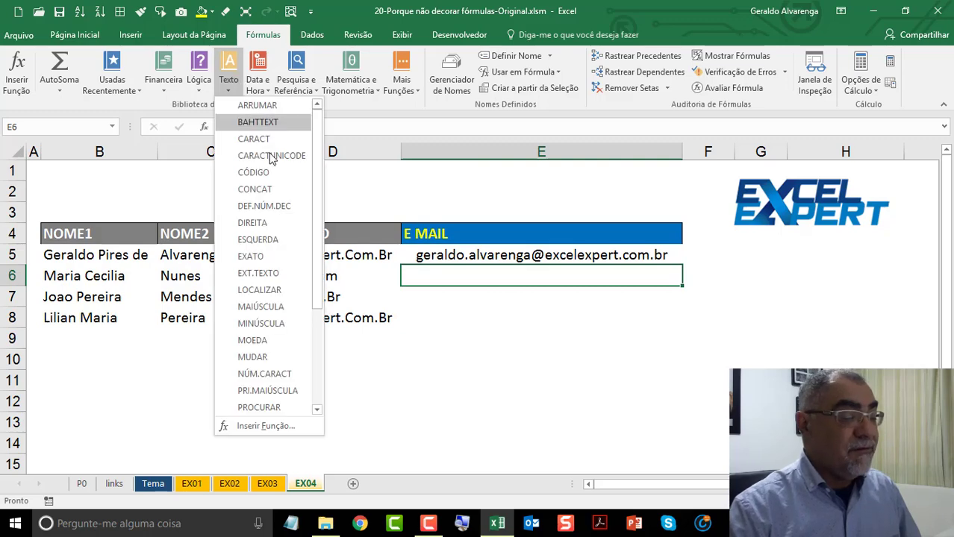
left_click(296, 324)
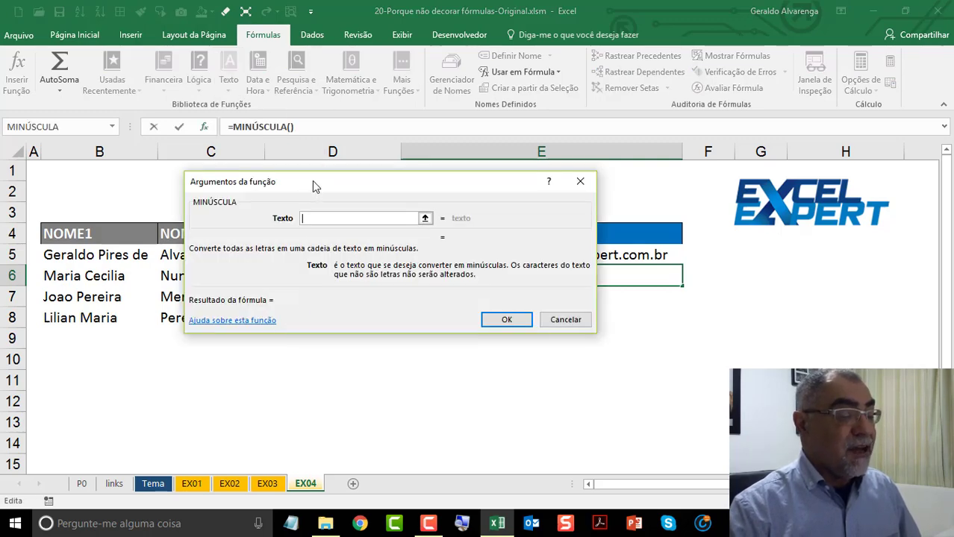
left_click(114, 130)
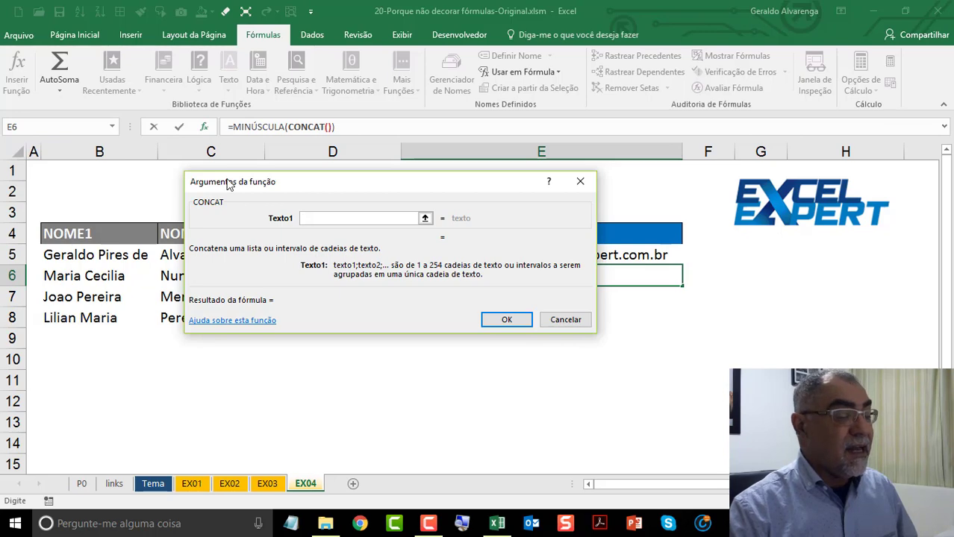
Step: Nest the ESQUERDA function in CONCAT's first argument, with cell B5 as its Texto
left_click_drag(239, 188, 269, 157)
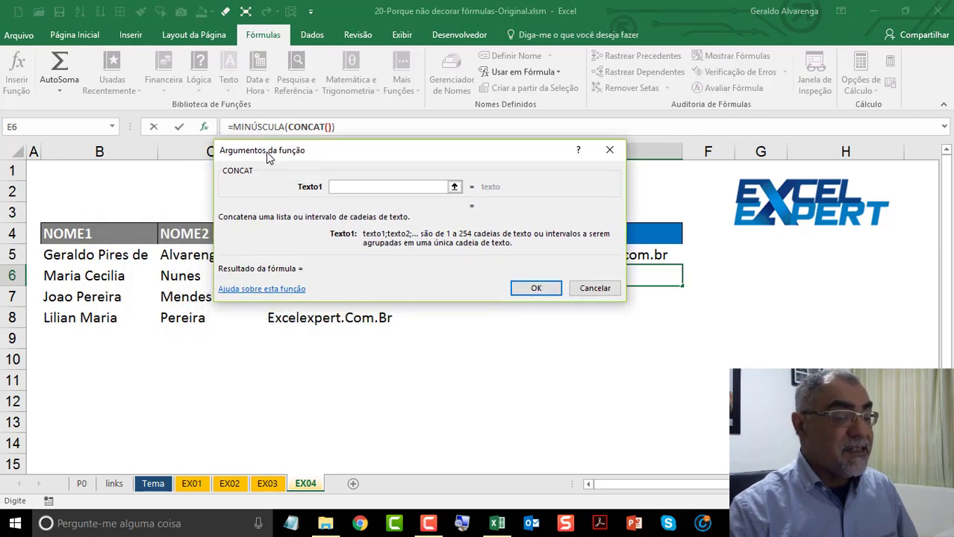
left_click(114, 128)
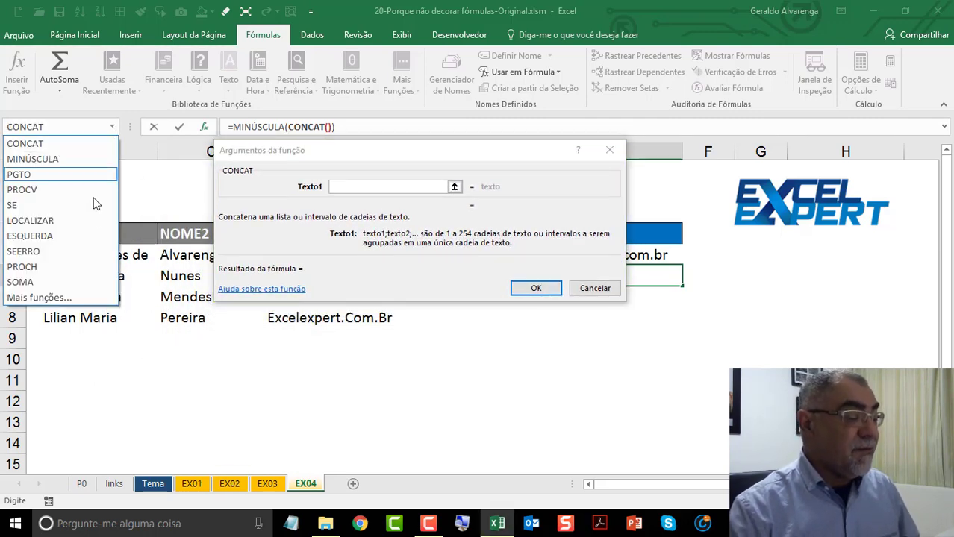
left_click(30, 236)
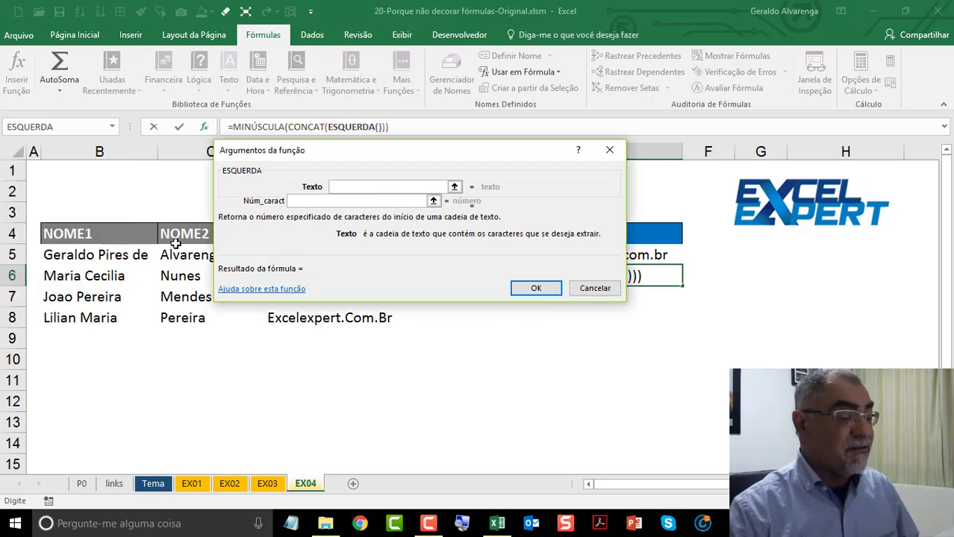
left_click(99, 258)
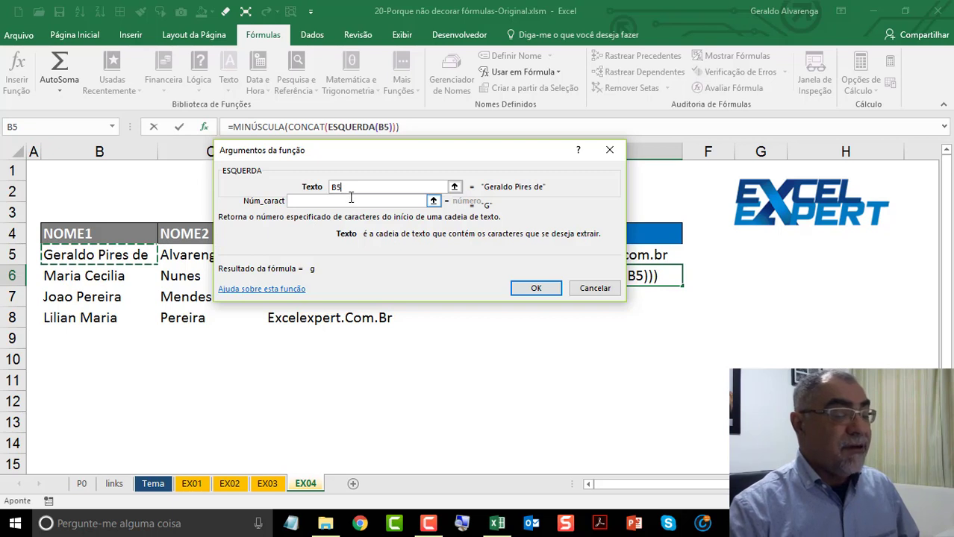
Step: Nest the LOCALIZAR function as ESQUERDA's Núm_caract argument
left_click(348, 201)
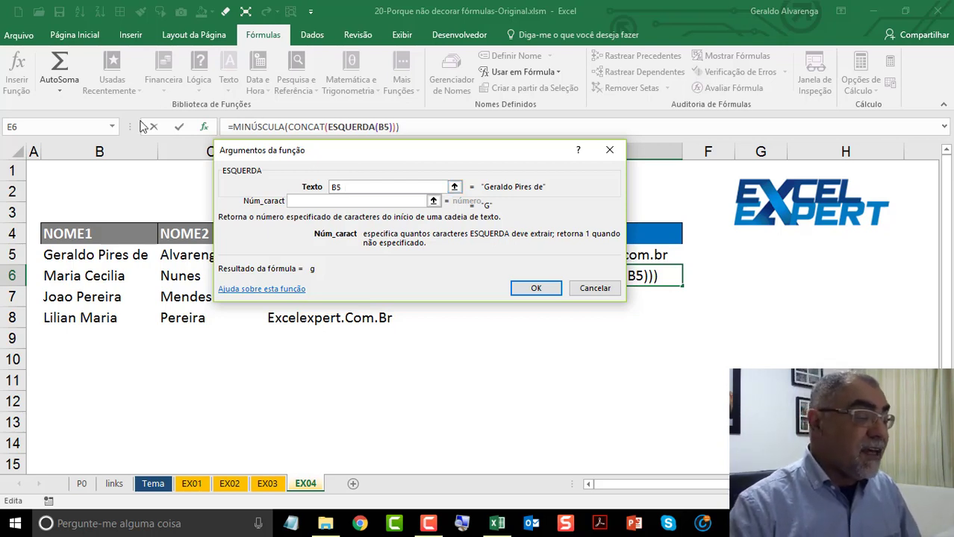
left_click(111, 127)
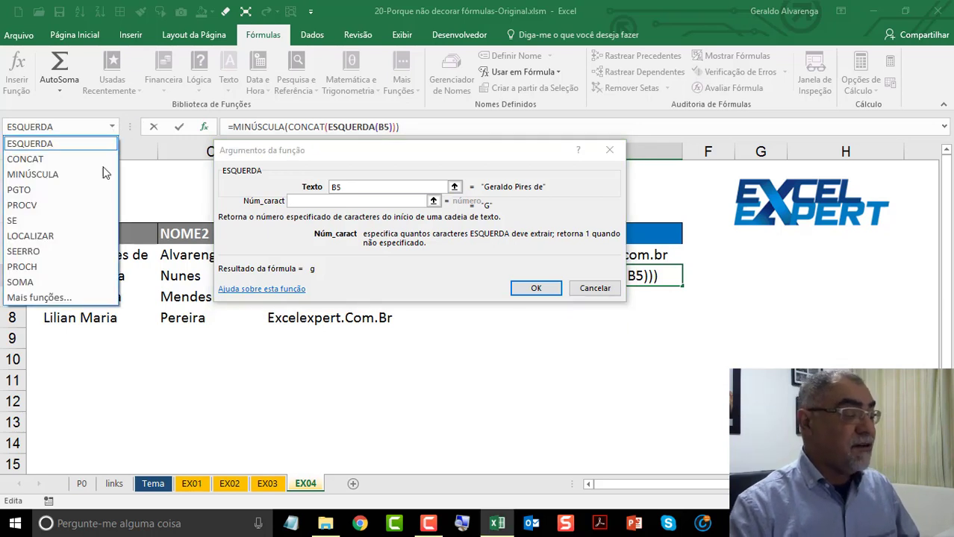
left_click(85, 236)
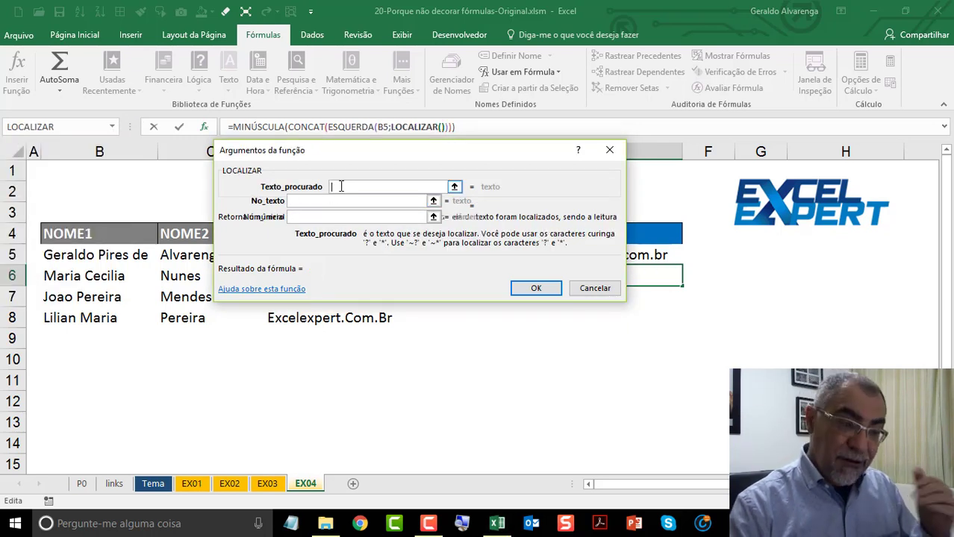
left_click(83, 252)
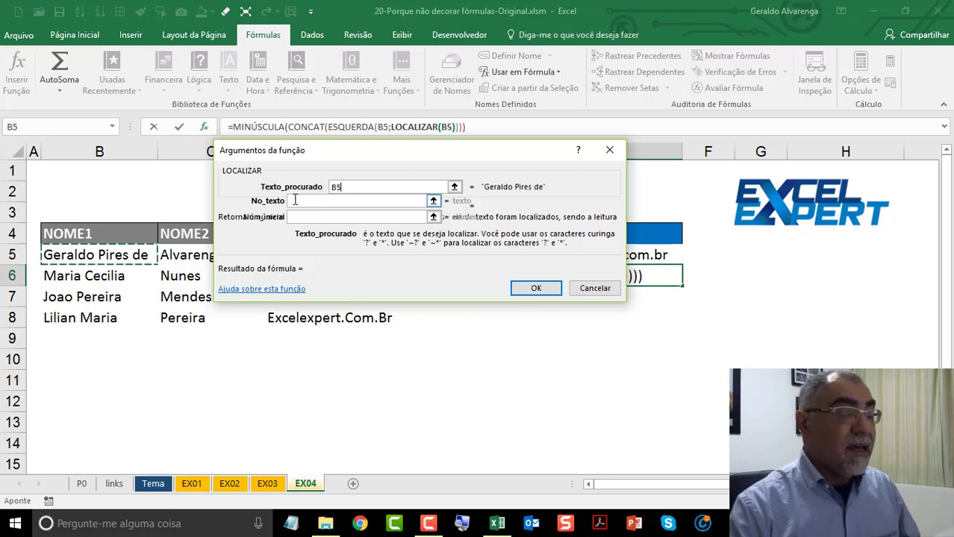
left_click_drag(361, 187, 217, 182)
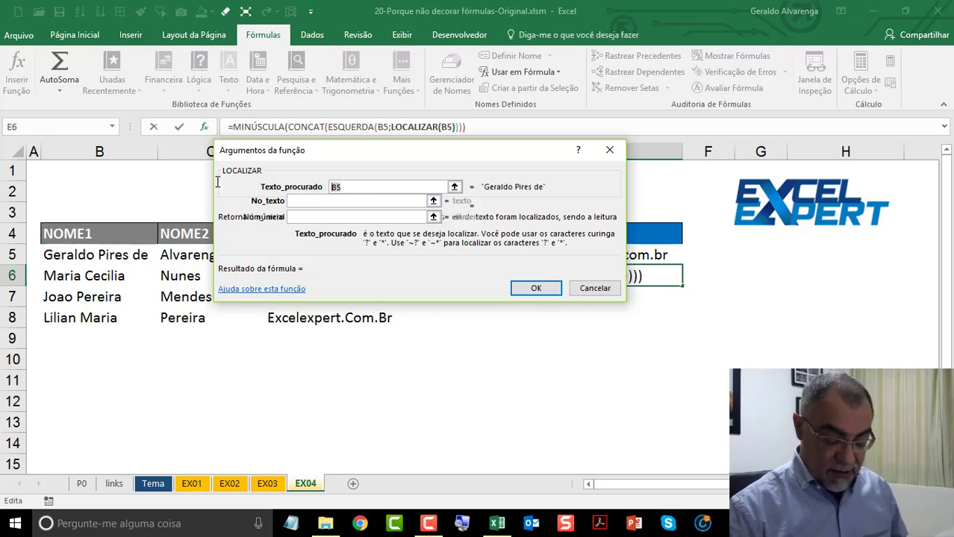
key("Delete")
type("\"")
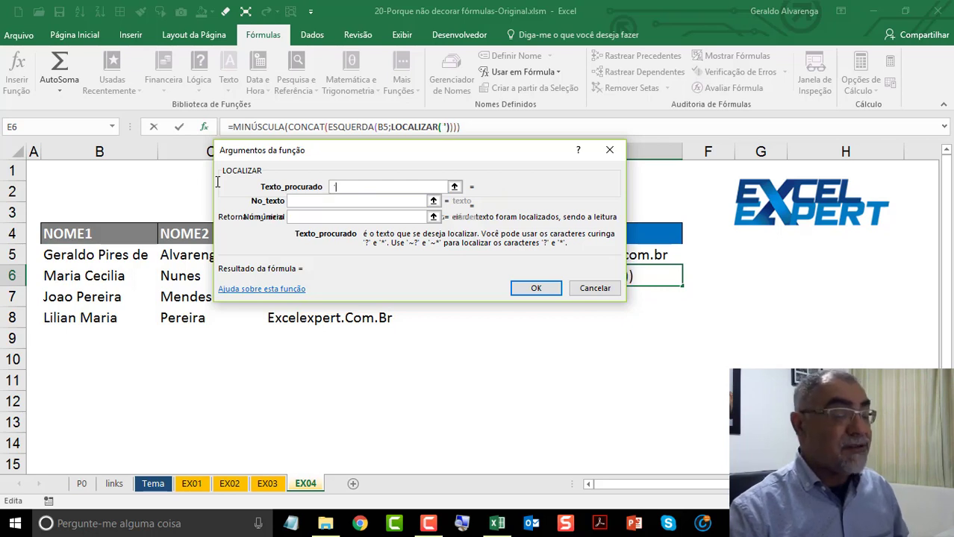
key("BackSpace")
key("BackSpace")
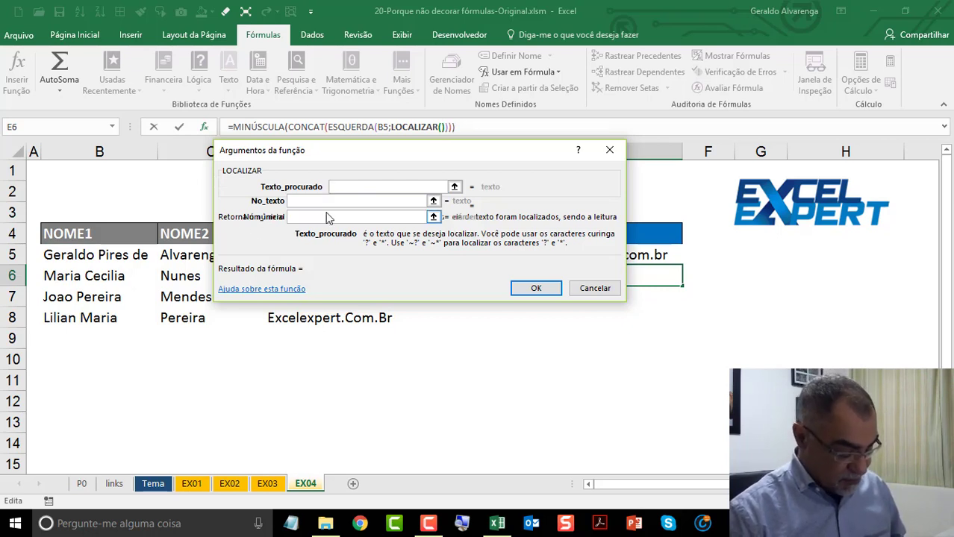
Step: Set LOCALIZAR's Texto_procurado to a space (" "), No_texto to B5 and Núm_inicial to 1
key("Tab")
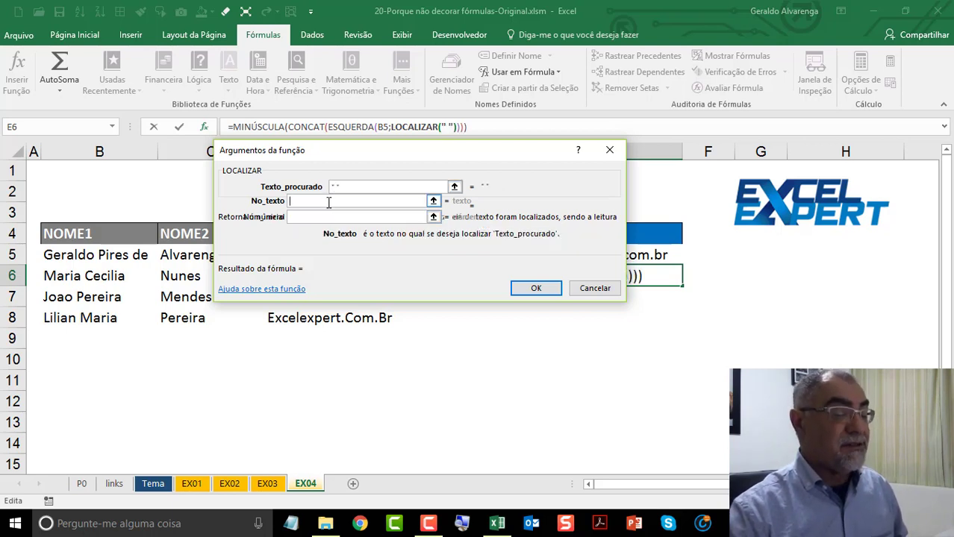
left_click(86, 257)
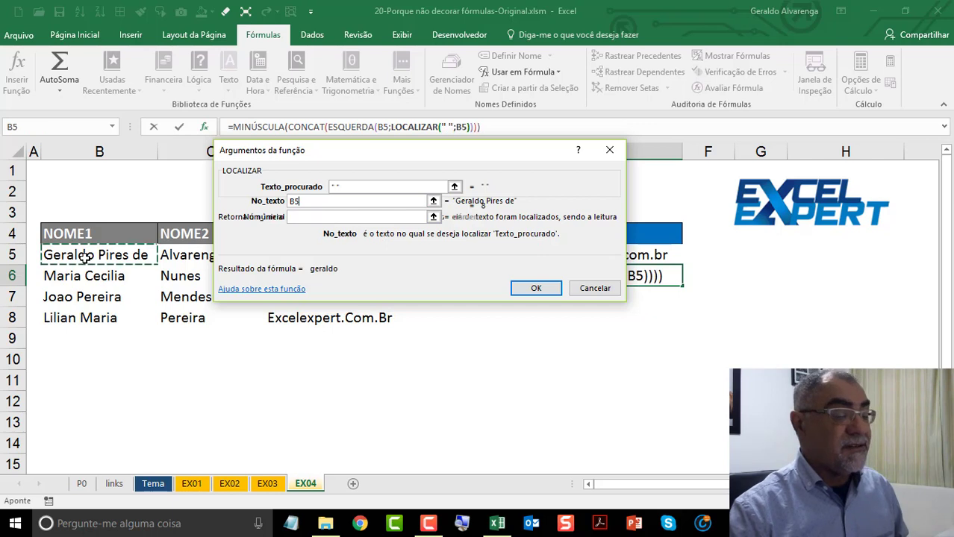
left_click(298, 217)
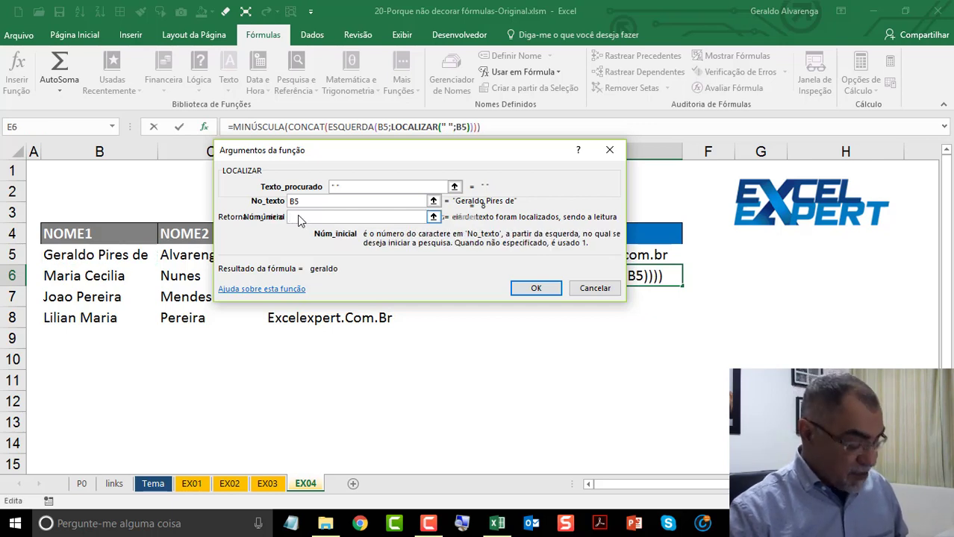
type("1")
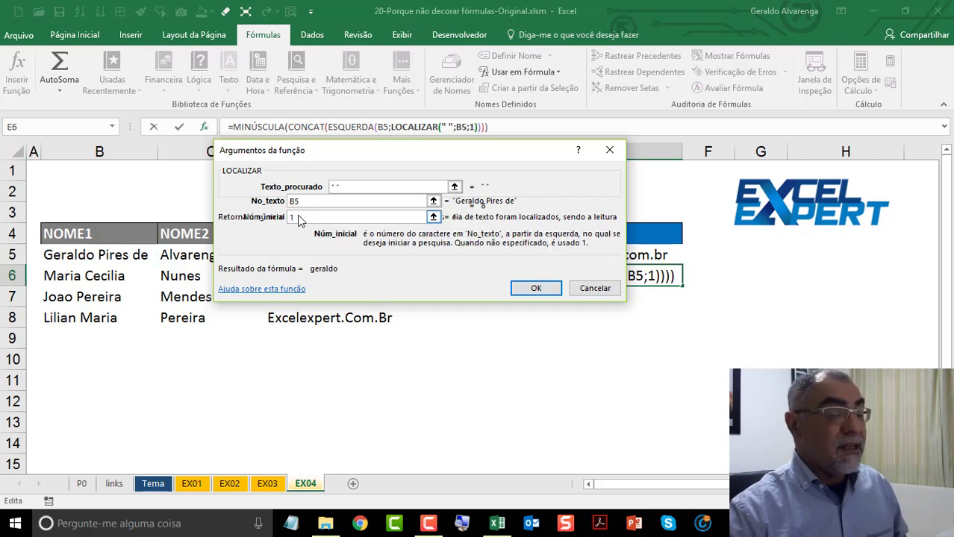
Step: Return to ESQUERDA's arguments and subtract 1 in Núm_caract, giving LOCALIZAR(" ";B5;1)-1
left_click(346, 127)
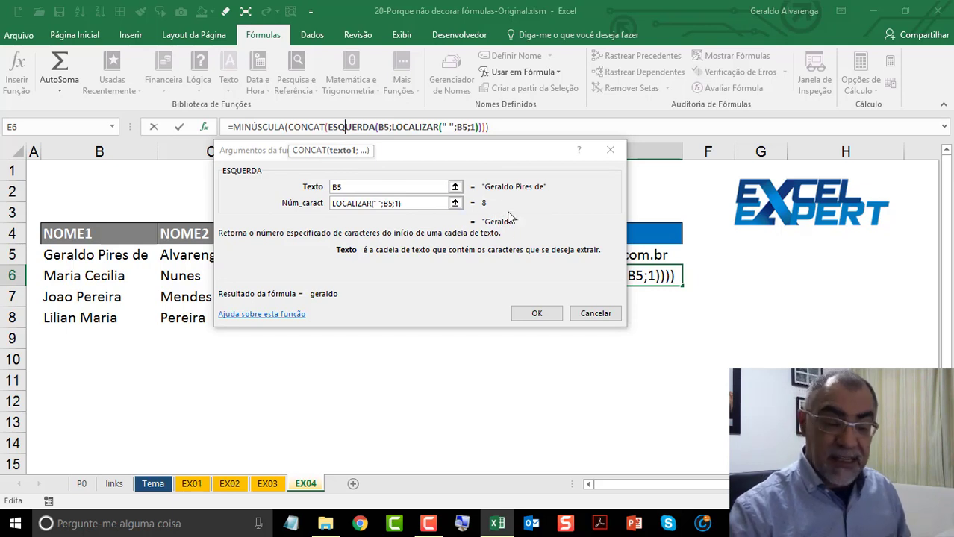
left_click(416, 205)
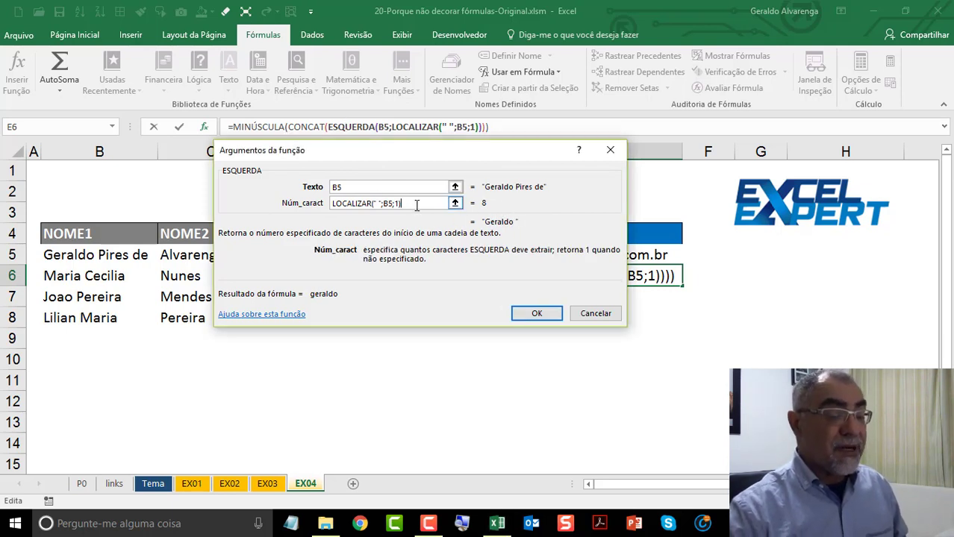
type("-")
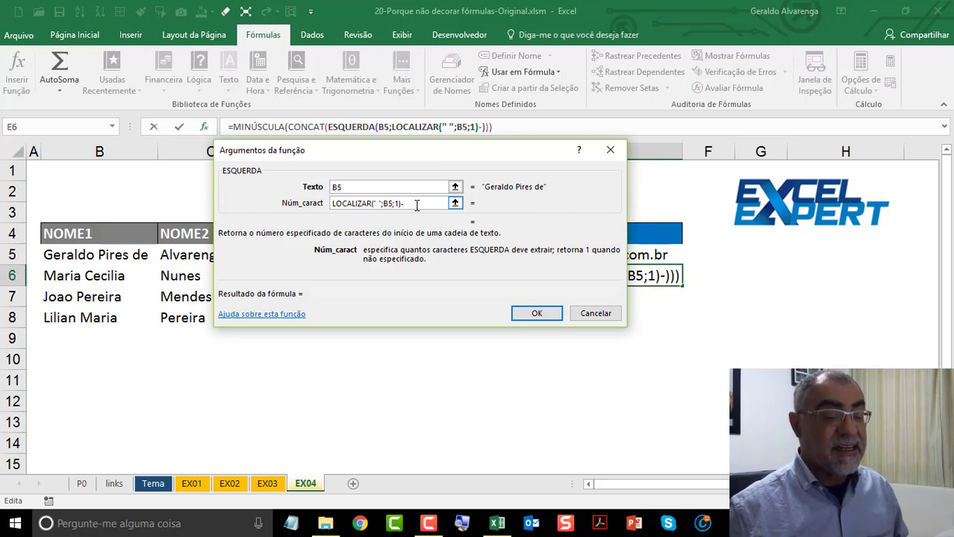
type("1")
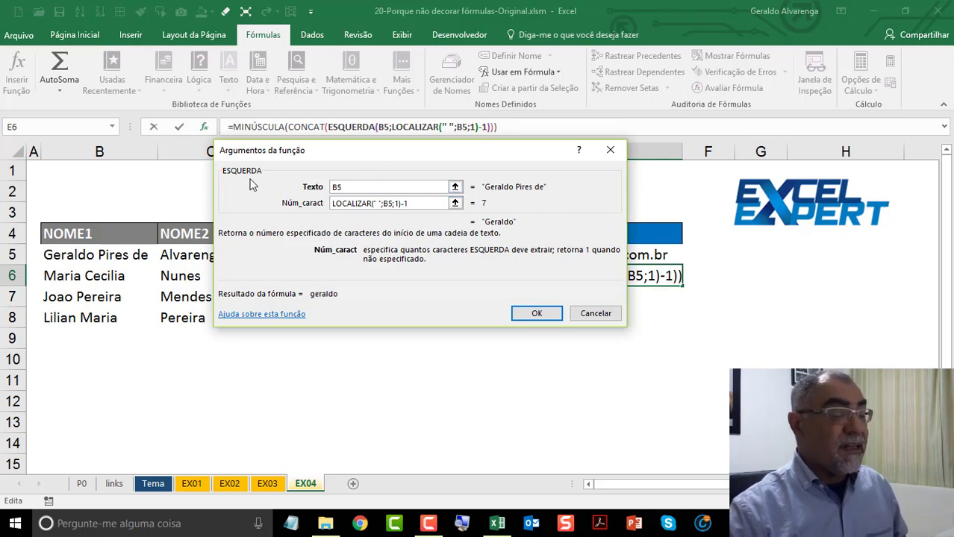
Step: Return to CONCAT's arguments and set Texto2 to "." and Texto3 to cell C5
left_click(302, 127)
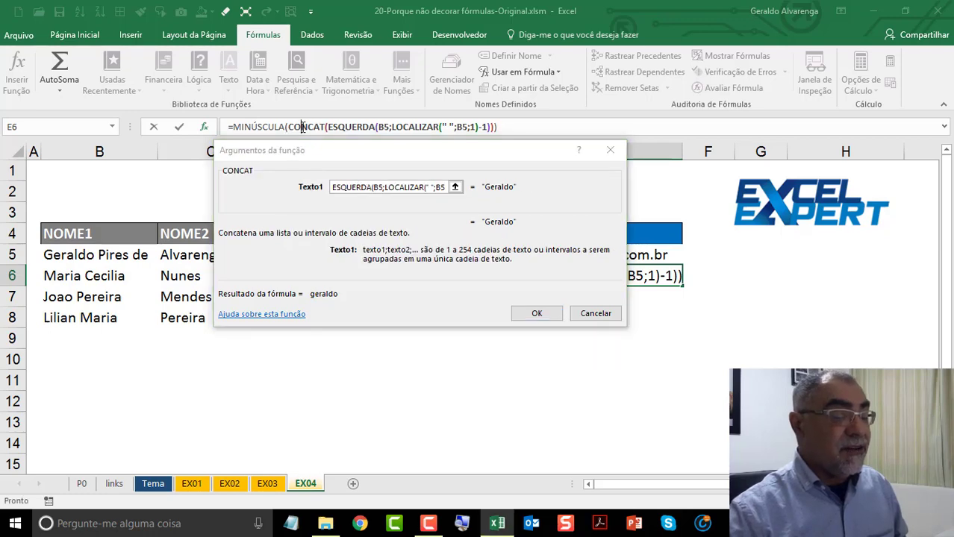
left_click(264, 126)
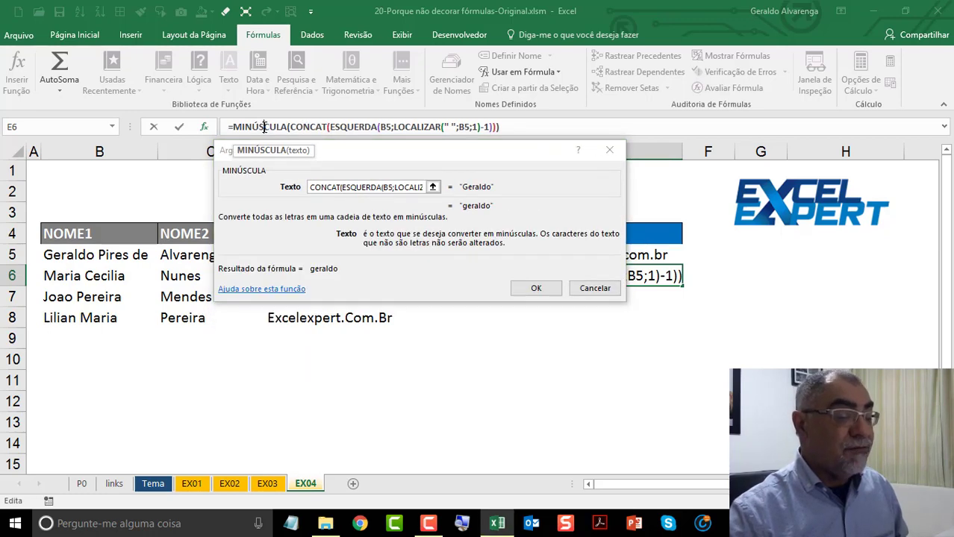
left_click(311, 127)
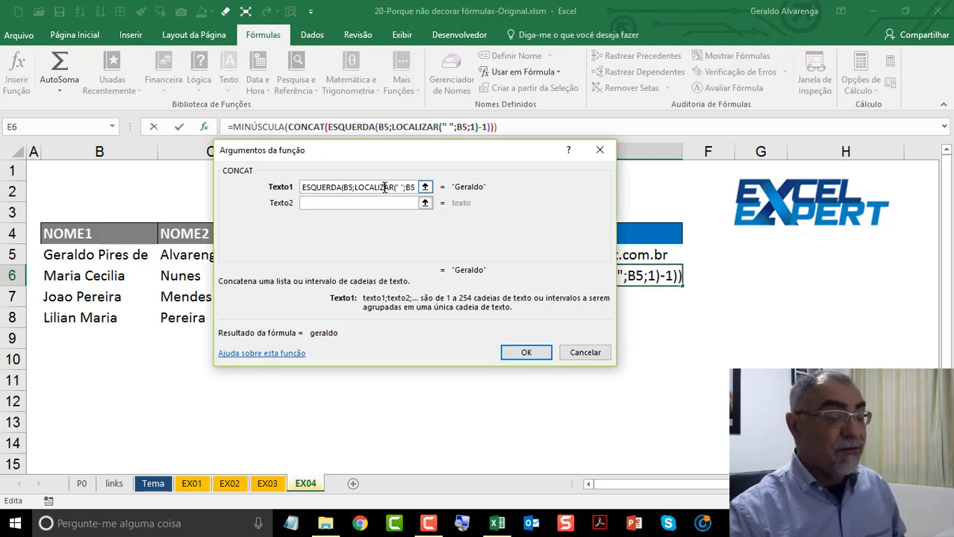
left_click(375, 203)
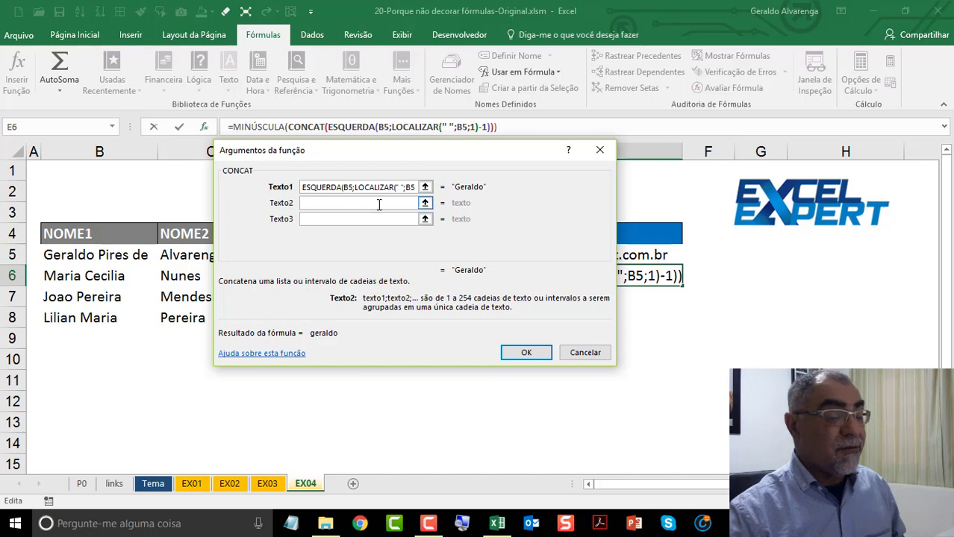
left_click_drag(378, 148, 305, 53)
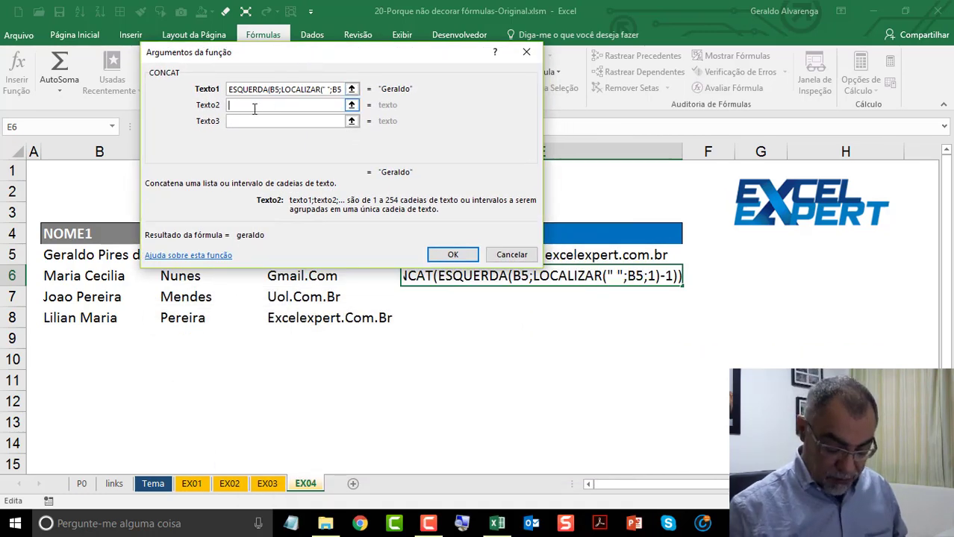
type(".")
key("Tab")
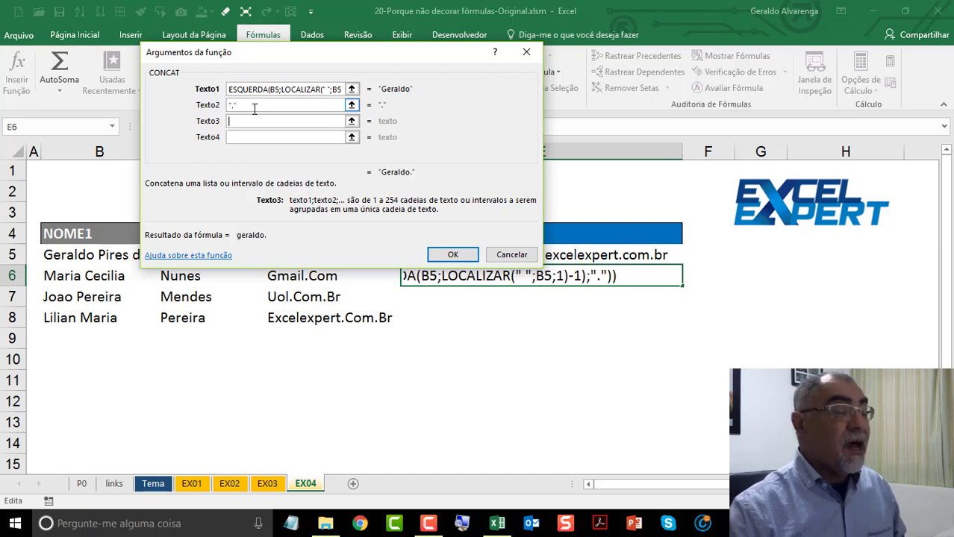
left_click_drag(306, 62, 425, 75)
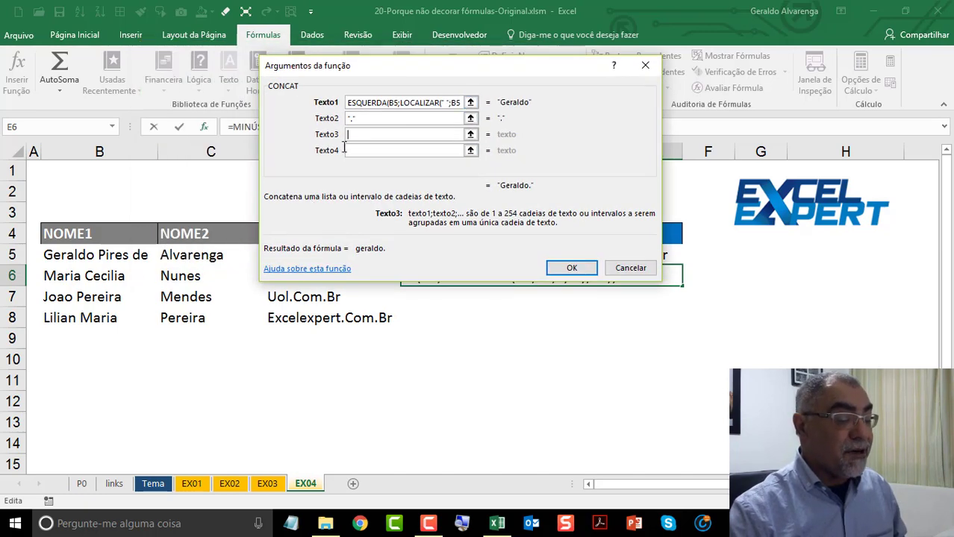
left_click(191, 255)
Step: Set CONCAT's Texto4 to "@" and Texto5 to the domain in cell D5
left_click(366, 151)
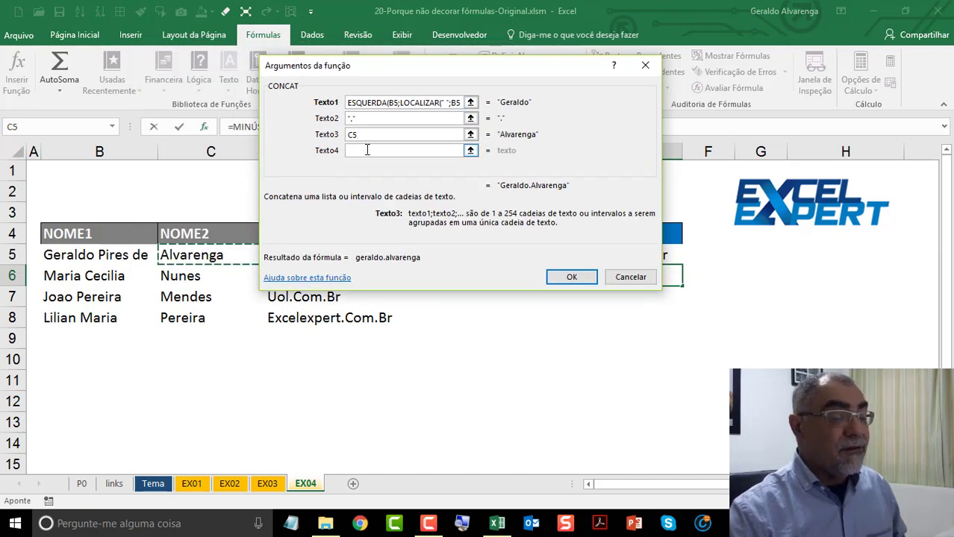
left_click(367, 150)
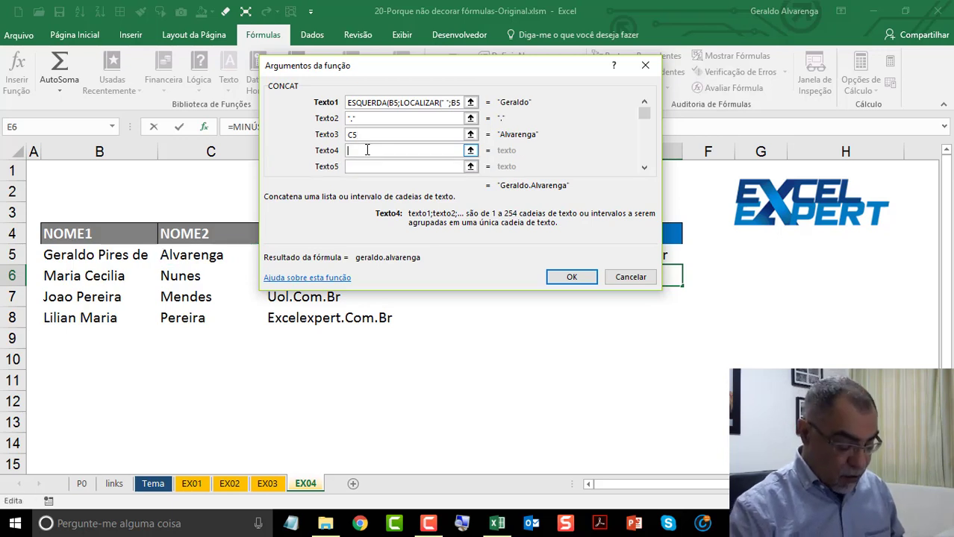
type("@")
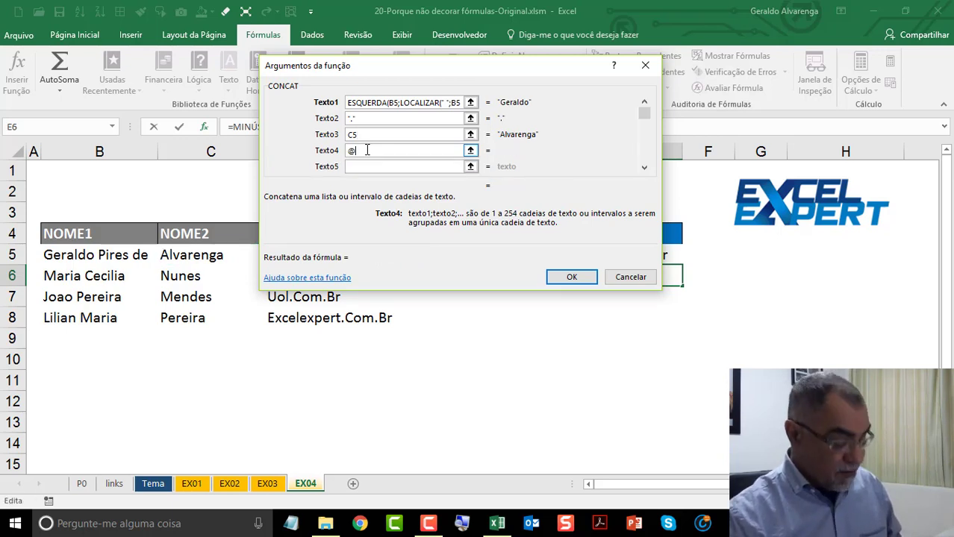
key("Tab")
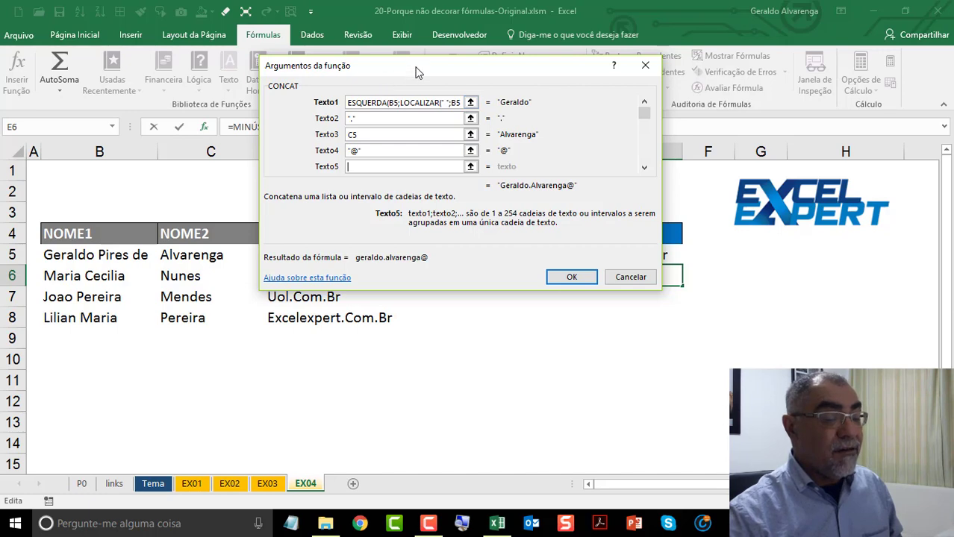
left_click_drag(415, 67, 521, 59)
left_click(333, 255)
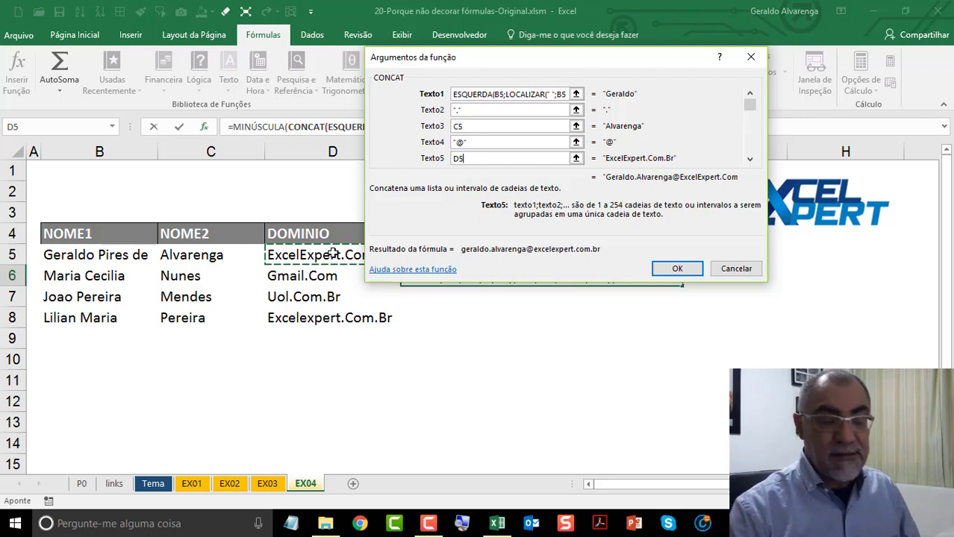
Step: Review the arguments of the nested MINÚSCULA, CONCAT, ESQUERDA and LOCALIZAR functions and confirm the e-mail formula in E6
left_click(258, 127)
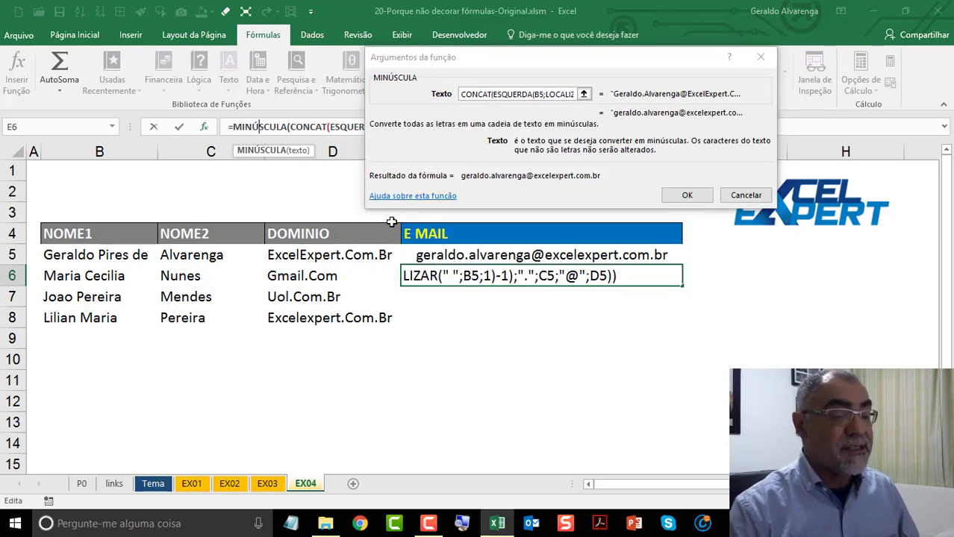
left_click_drag(460, 72, 248, 169)
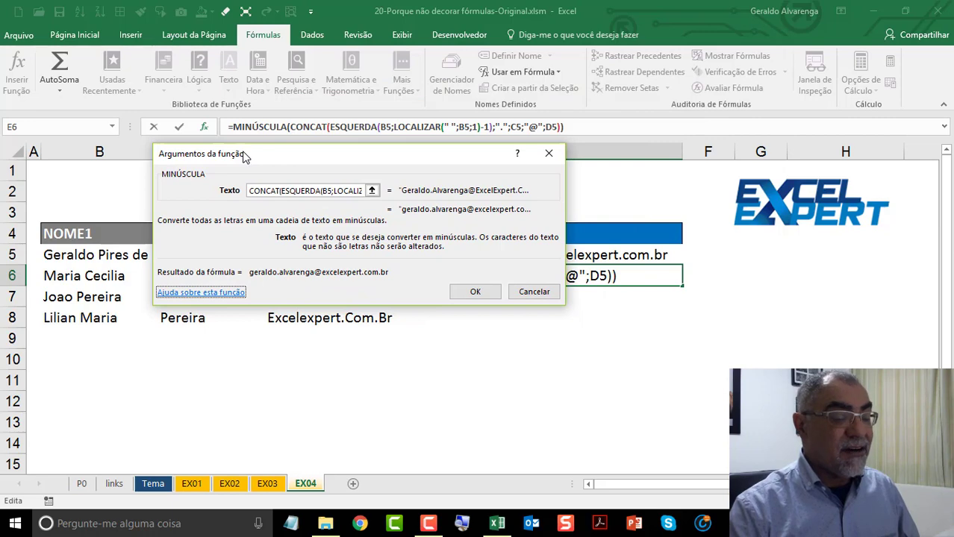
left_click(335, 127)
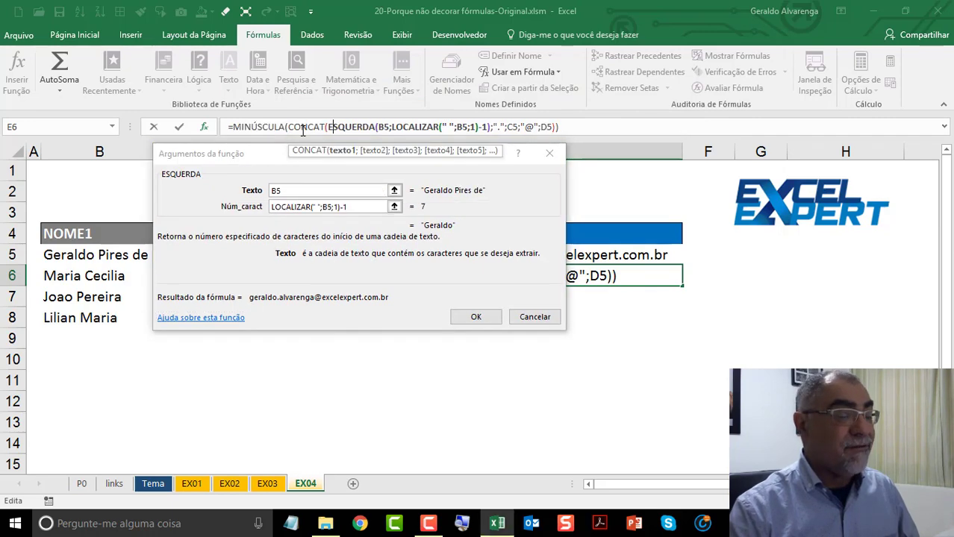
left_click(297, 127)
left_click(405, 127)
left_click(360, 127)
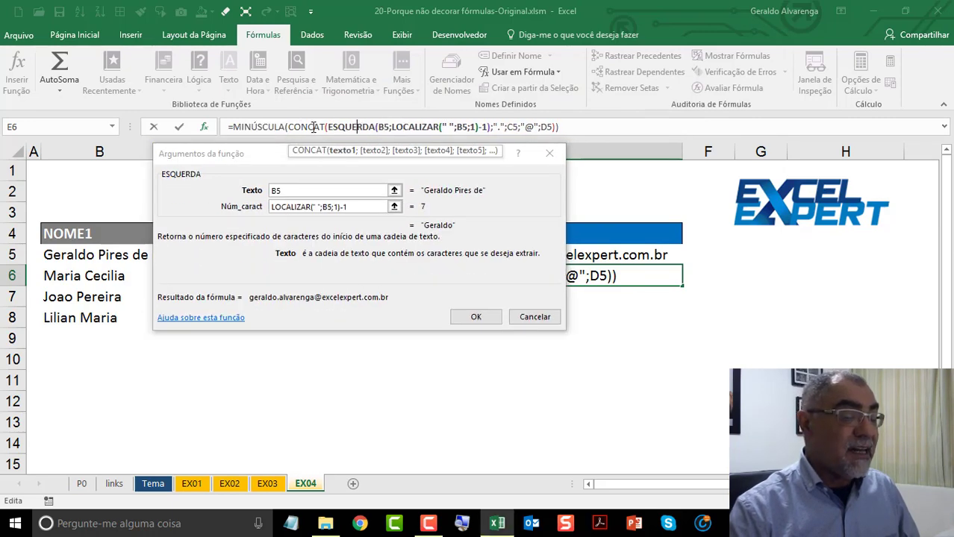
left_click(312, 127)
left_click(254, 128)
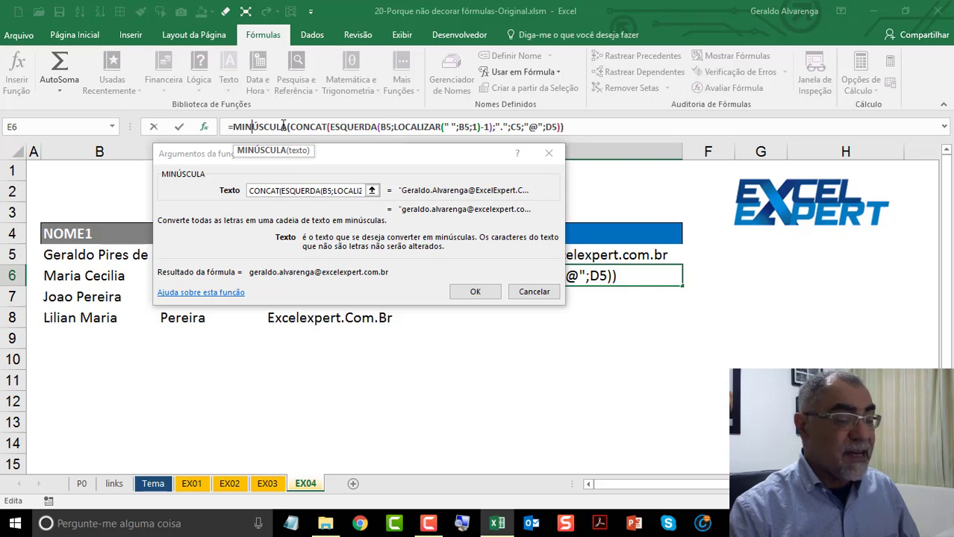
left_click(484, 293)
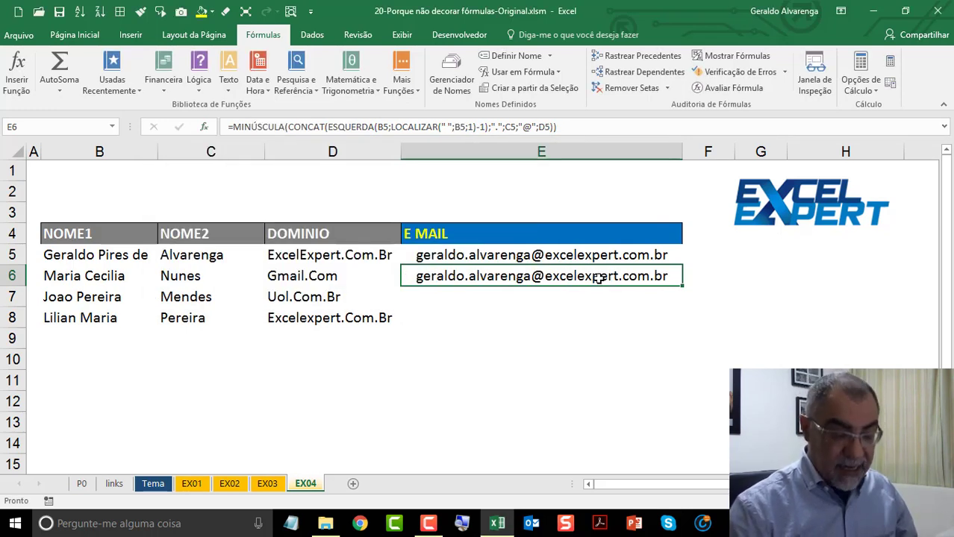
Step: Clear the formula in E6 and fill the E5 e-mail formula down to E8
key("Delete")
left_click(572, 252)
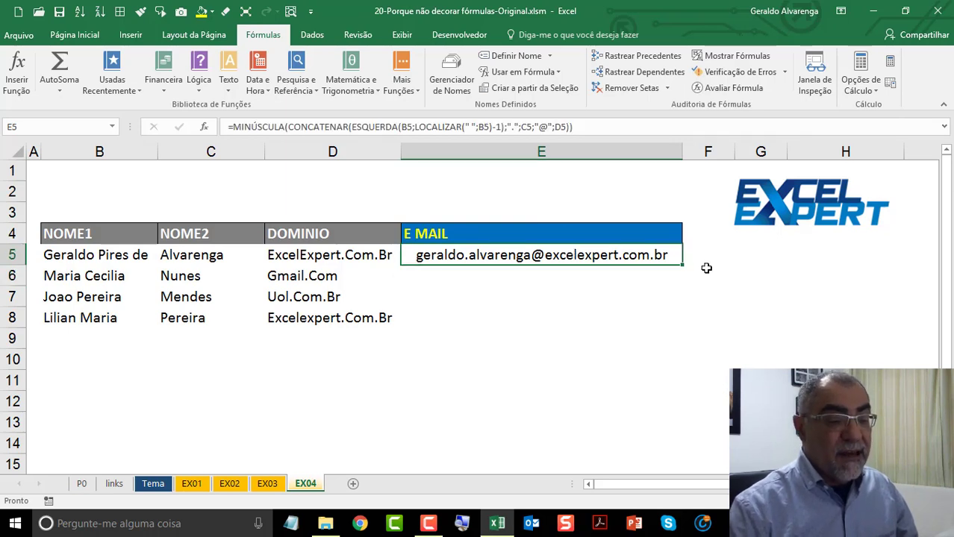
left_click(533, 280)
left_click(650, 254)
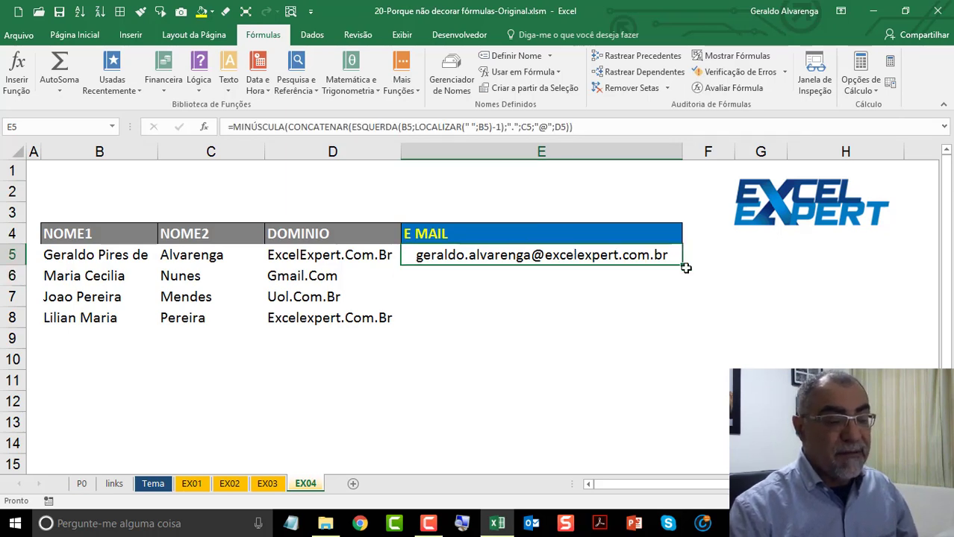
left_click(682, 269)
left_click(671, 259)
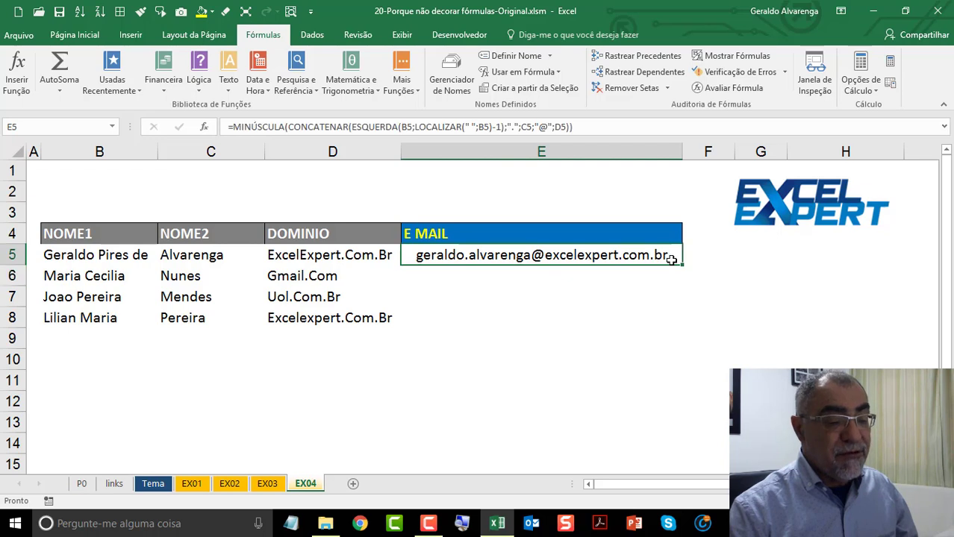
double_click(681, 266)
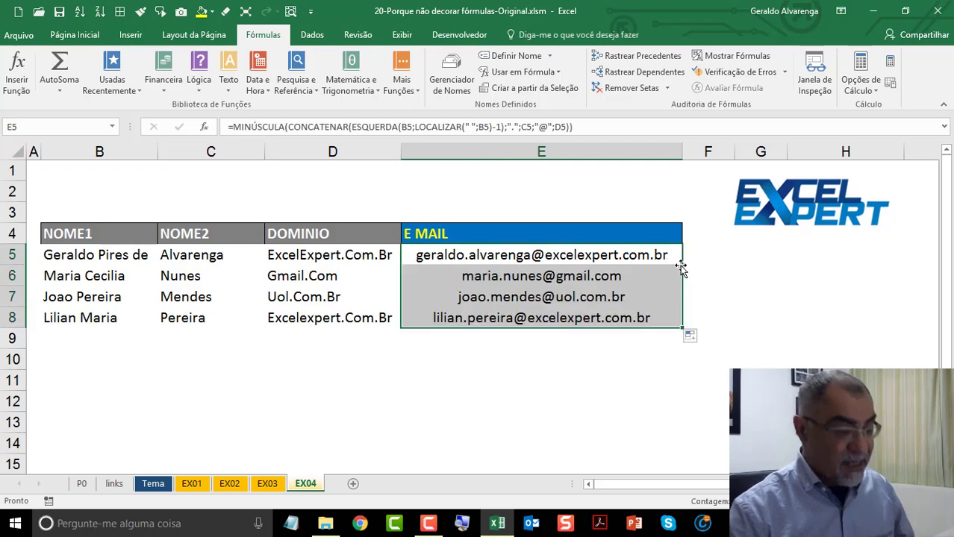
Step: Inspect the formula in E5, its MINÚSCULA arguments and the list of recently used functions, leaving the formula unedited
key("F2")
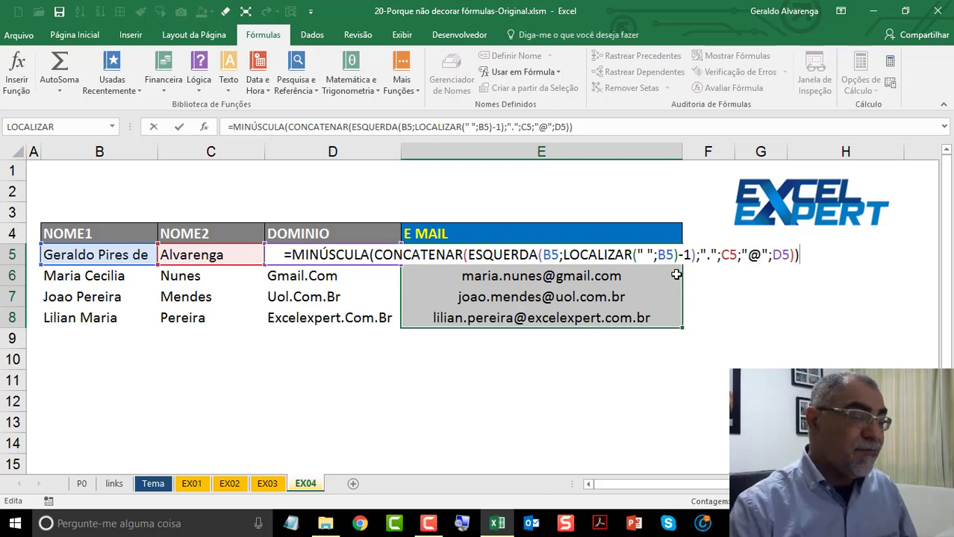
key("Escape")
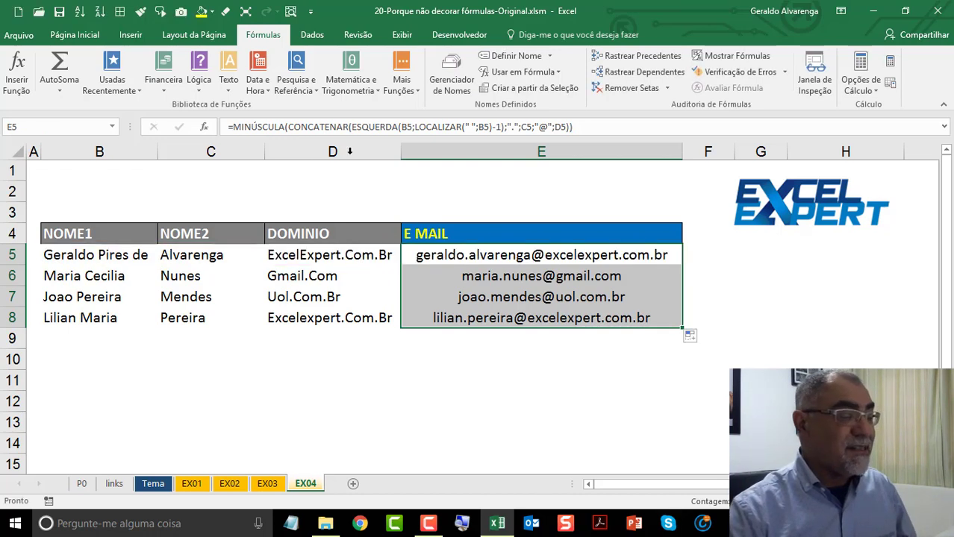
left_click(453, 261)
key("F2")
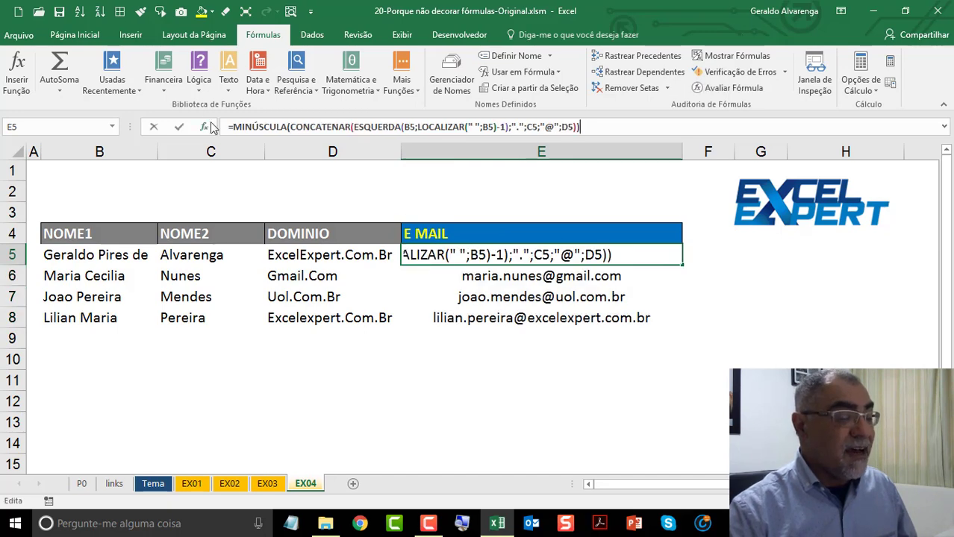
left_click(210, 127)
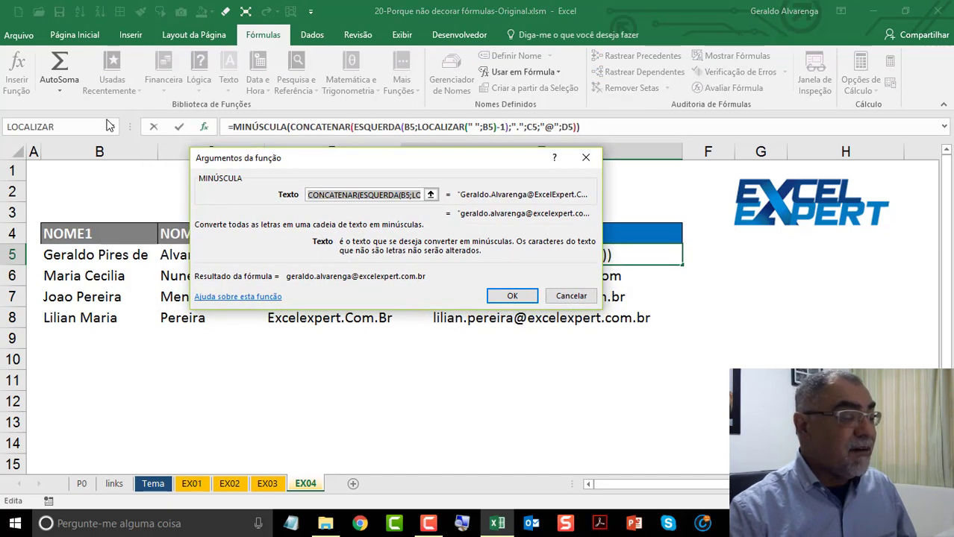
left_click(112, 127)
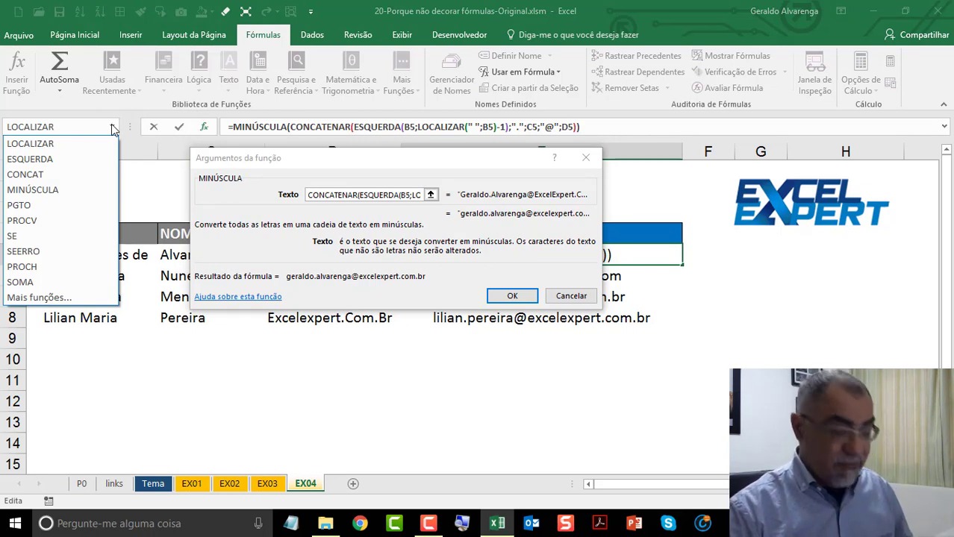
left_click(112, 127)
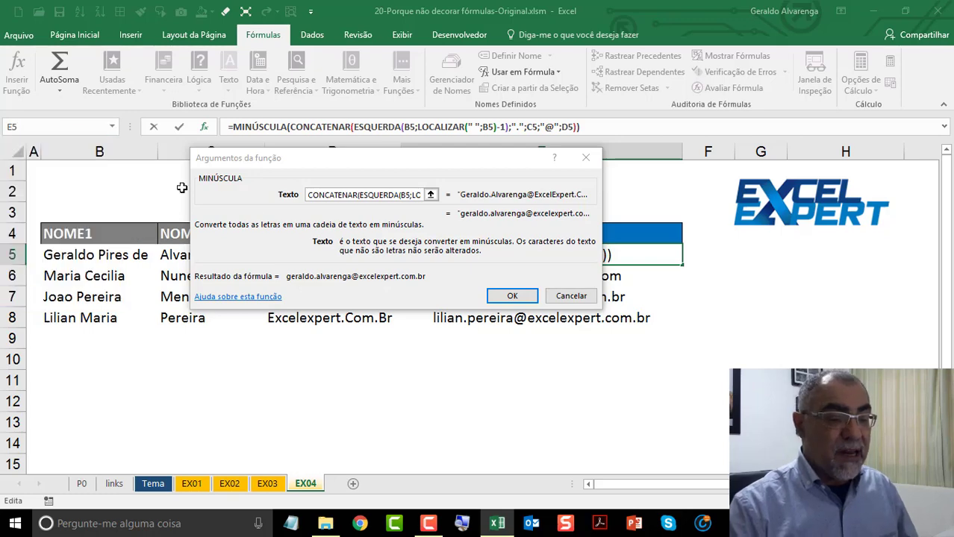
left_click(571, 296)
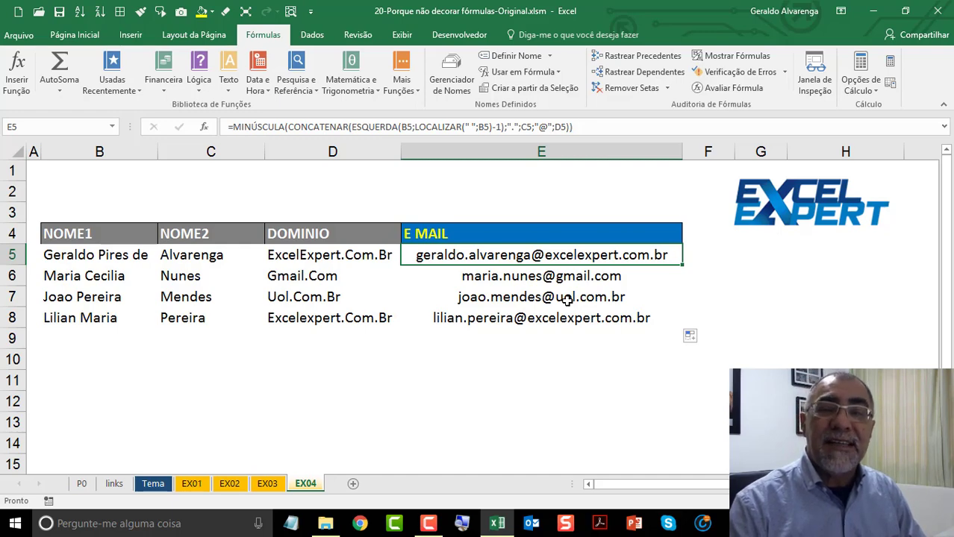
Step: Switch to the links sheet to show the channel, blog and registration addresses
left_click(124, 486)
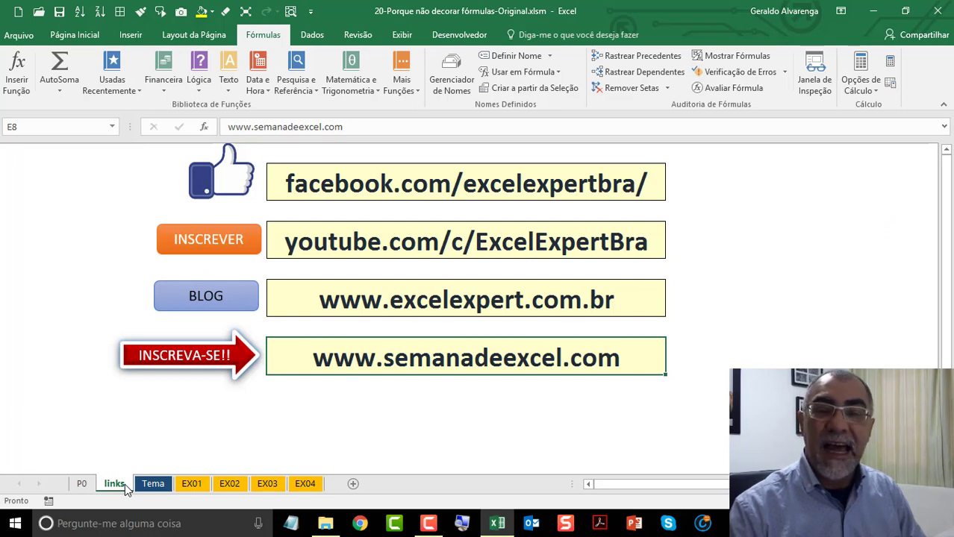